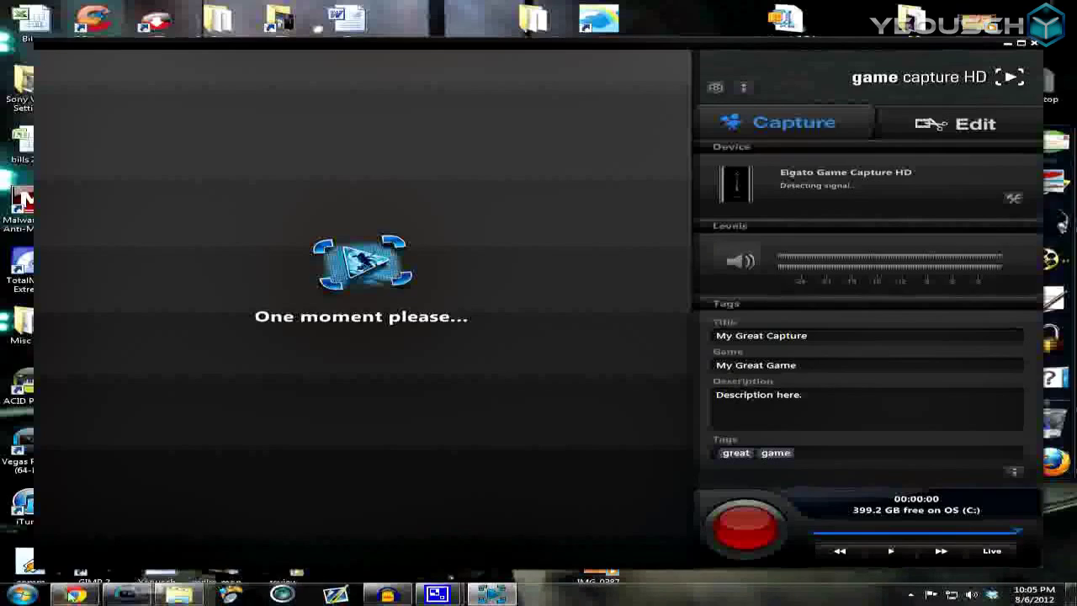
View the Elgato Game Capture HD download under Support > For Windows PC, then minimize Chrome
click(69, 596)
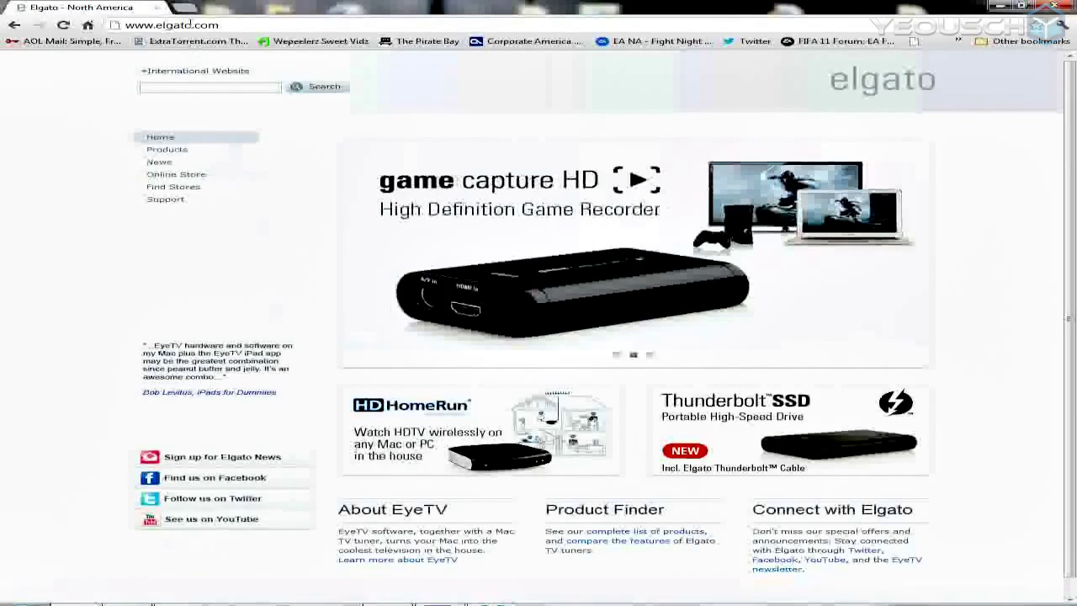
click(165, 199)
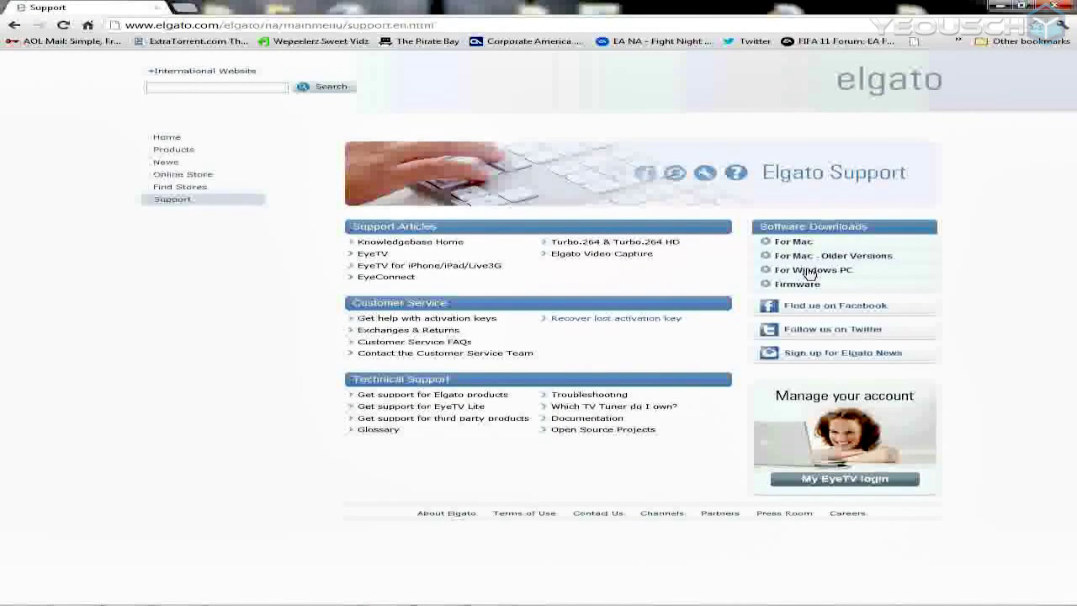
click(809, 271)
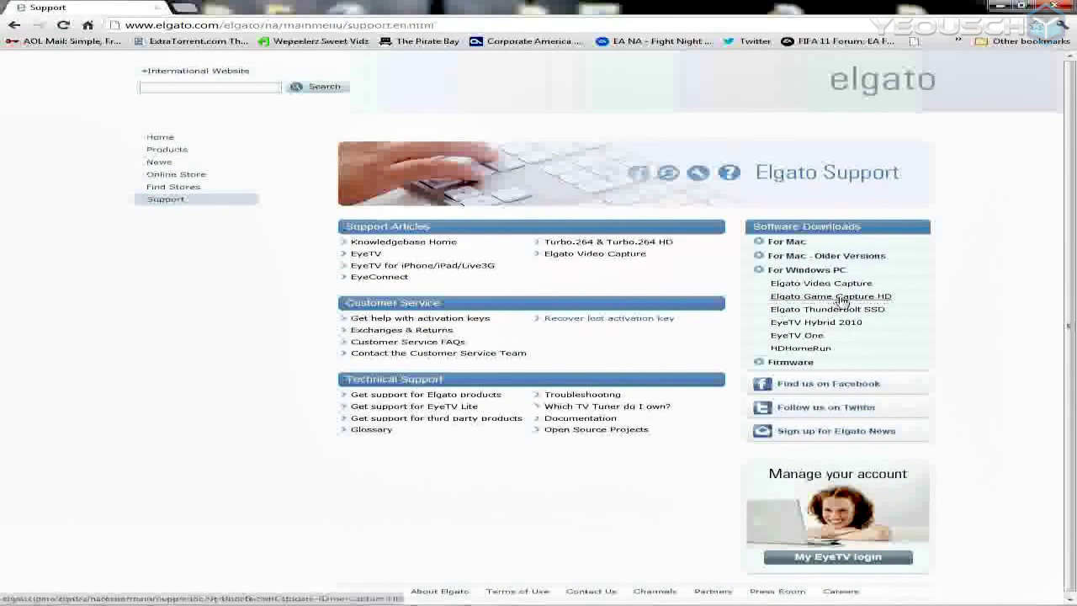
click(840, 297)
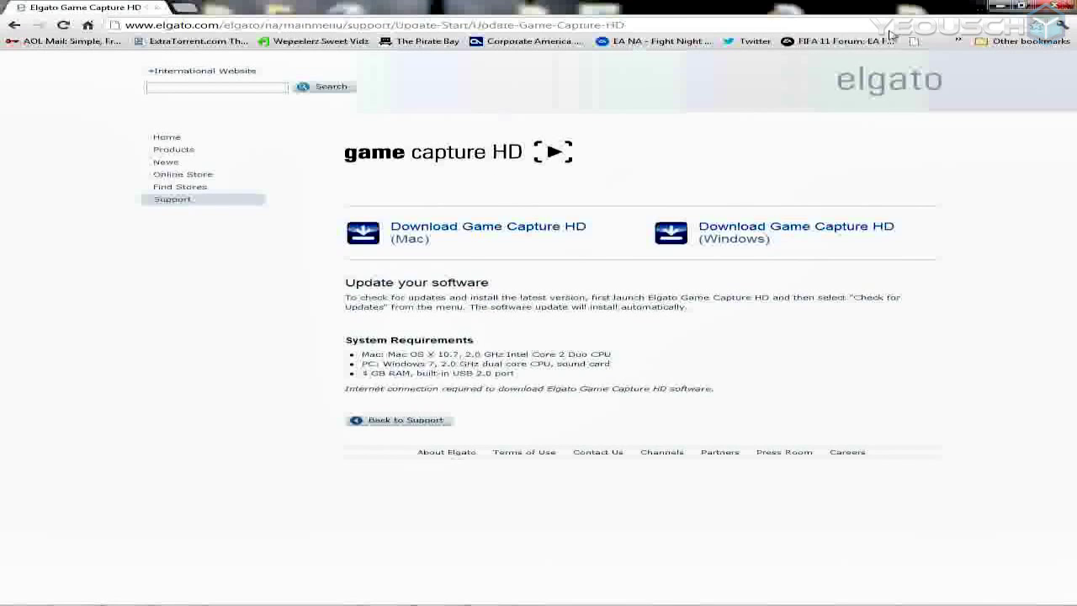
click(997, 6)
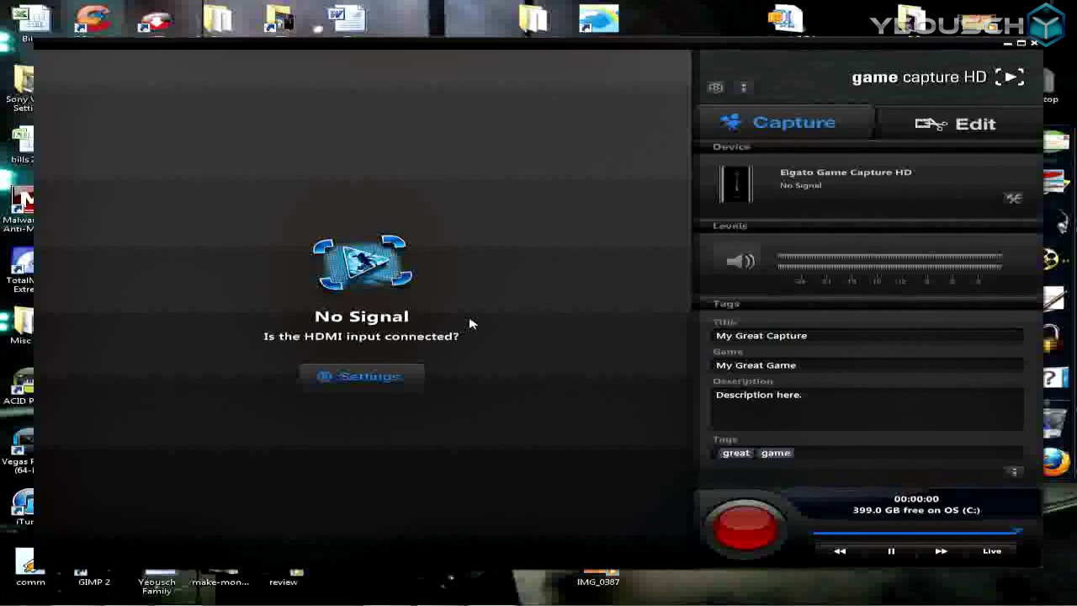
Set capture to Component input, HD 720 profile and Best quality
click(383, 377)
click(538, 223)
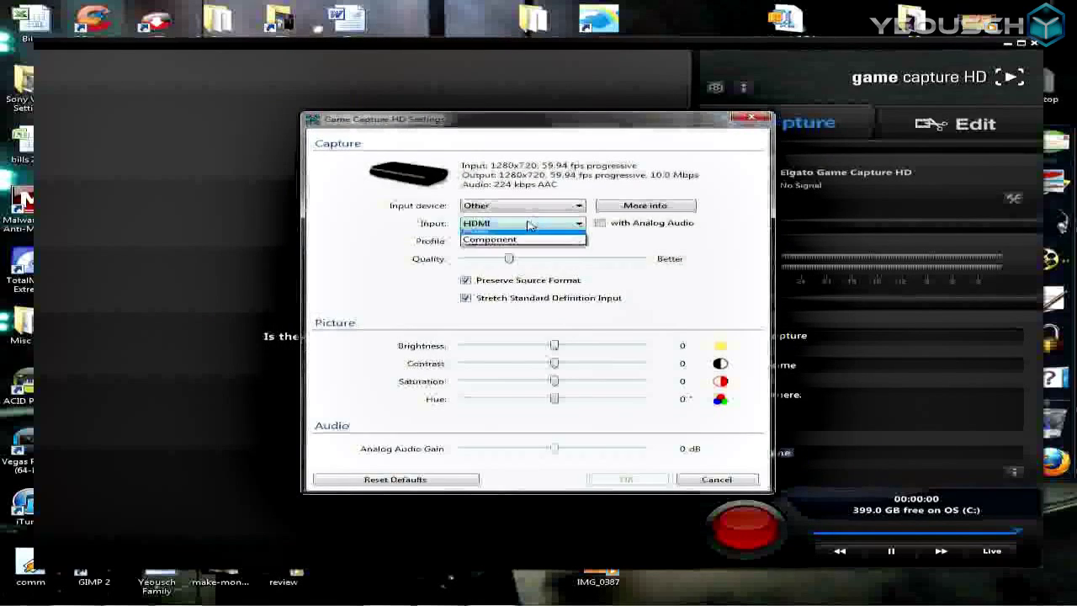
click(515, 245)
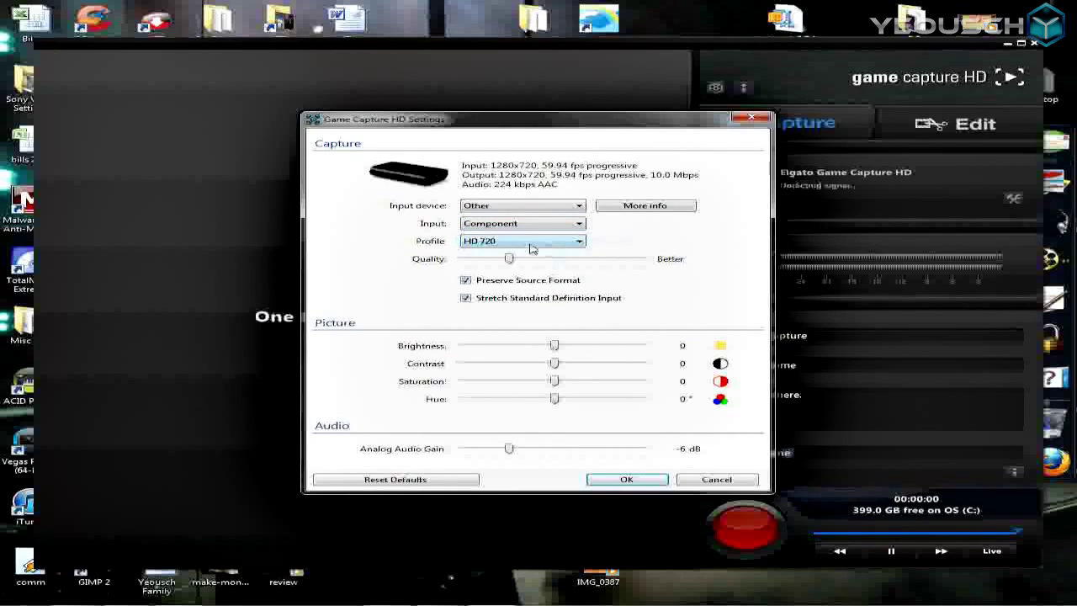
drag(508, 259, 707, 264)
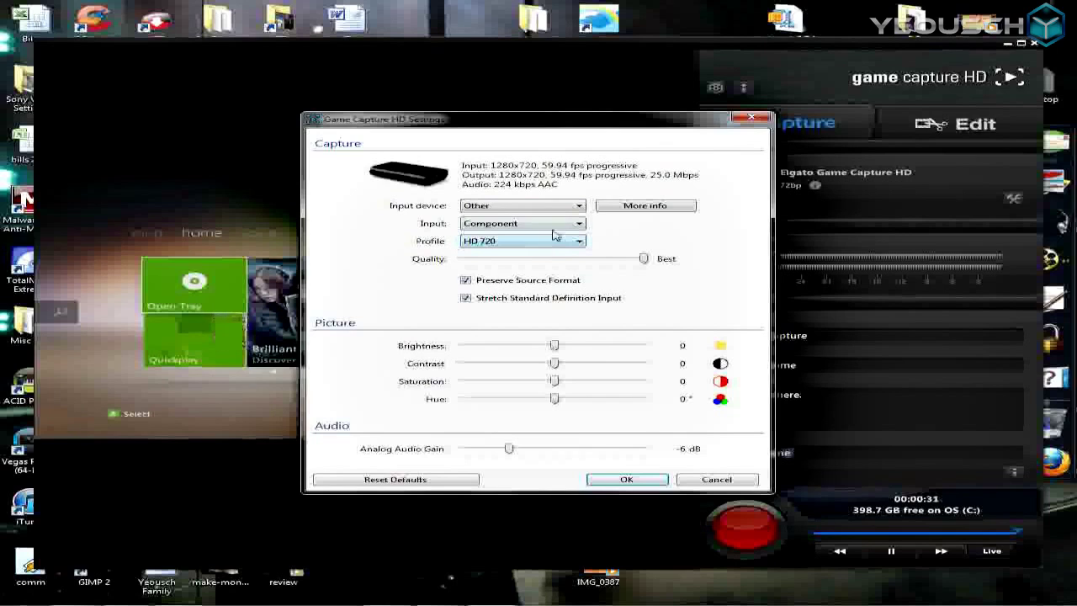
click(632, 478)
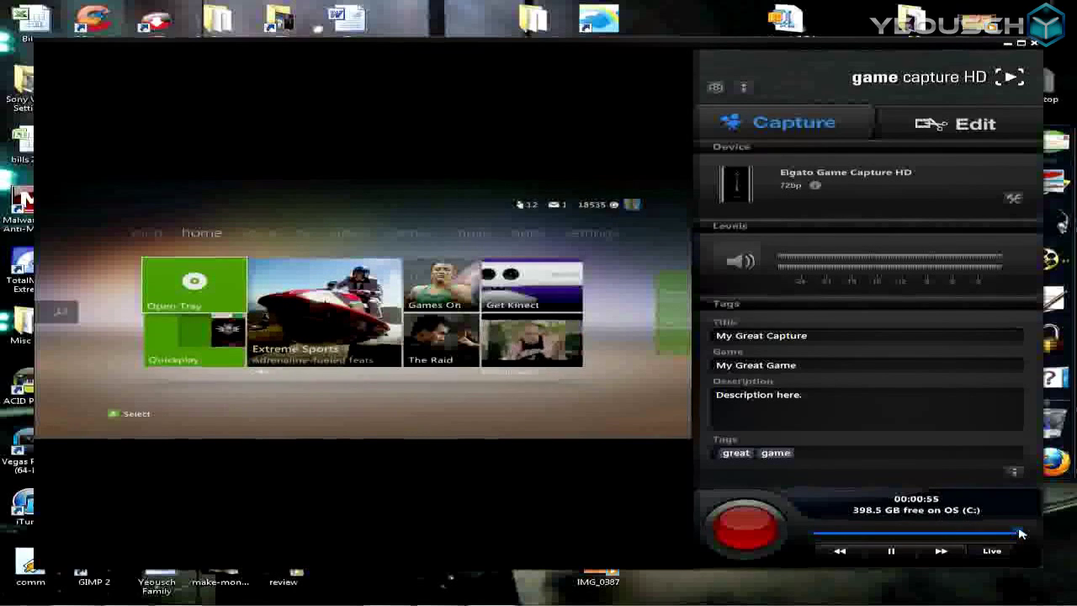
Rewind the capture buffer and record about 1:10 of the Xbox dashboard
click(919, 533)
click(890, 550)
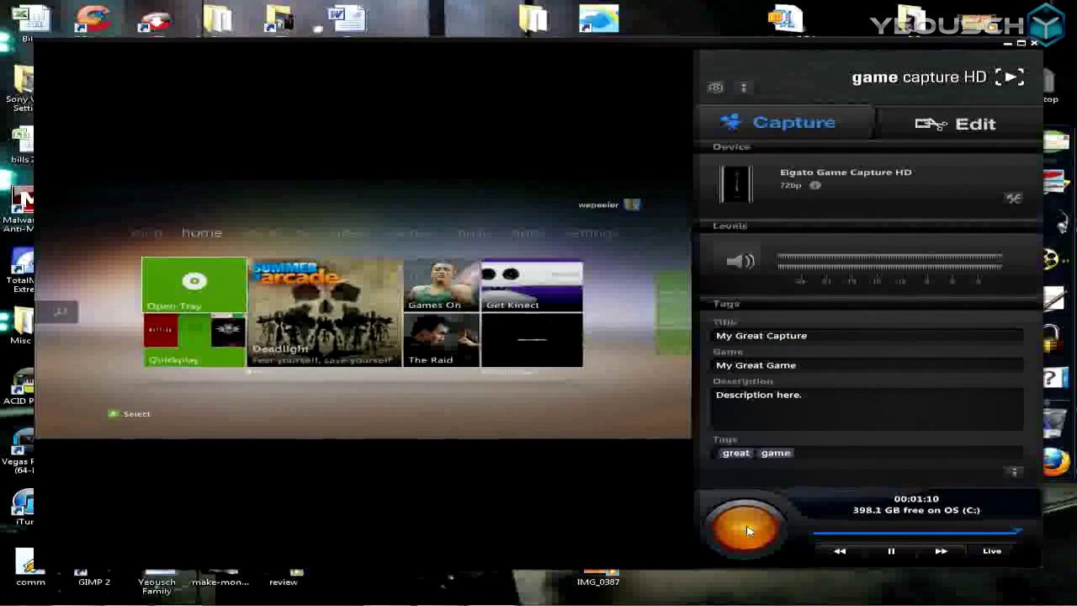
click(791, 519)
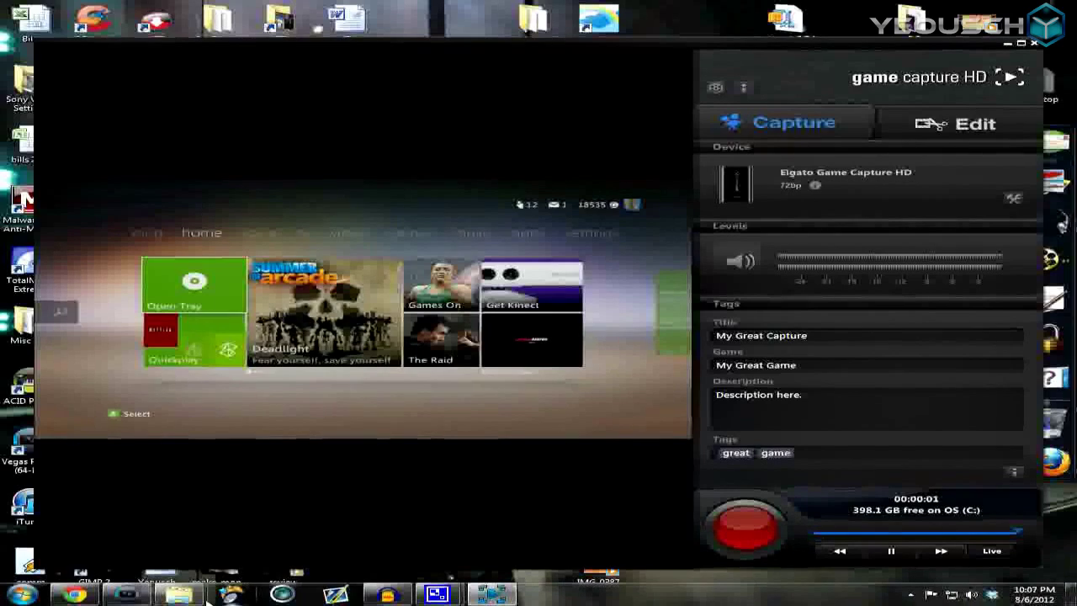
mouse_move(185, 598)
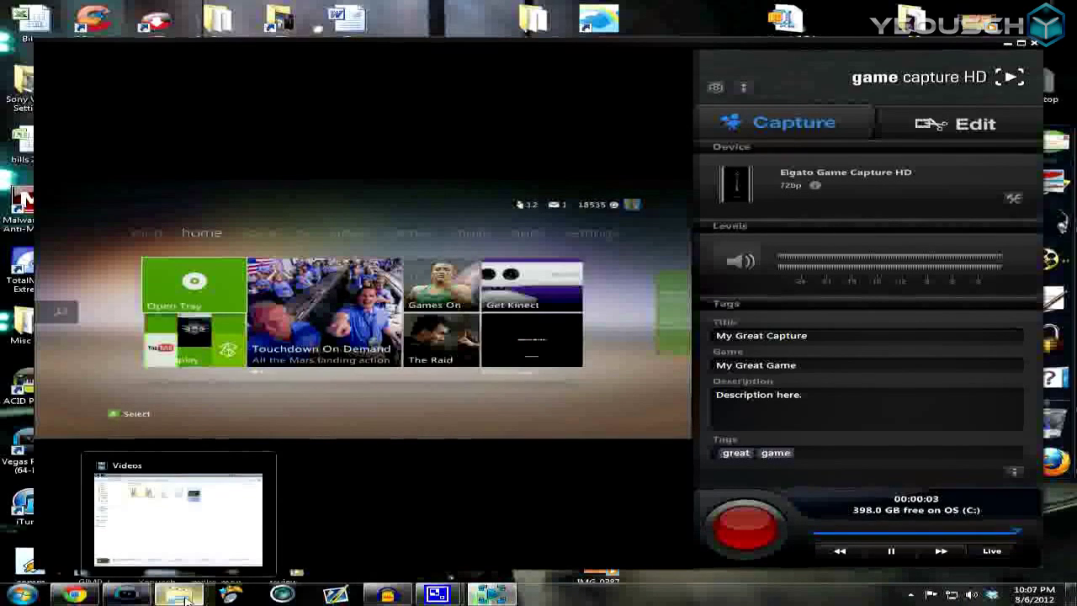
Check the library path in Preferences and select the new 10-06-49 recording in Videos
click(715, 87)
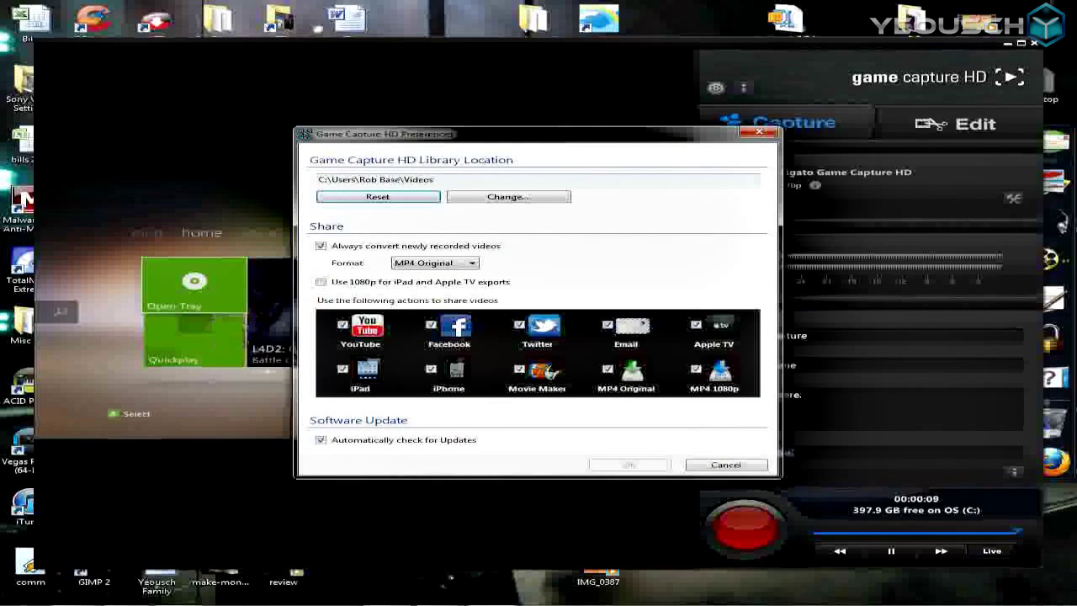
click(439, 599)
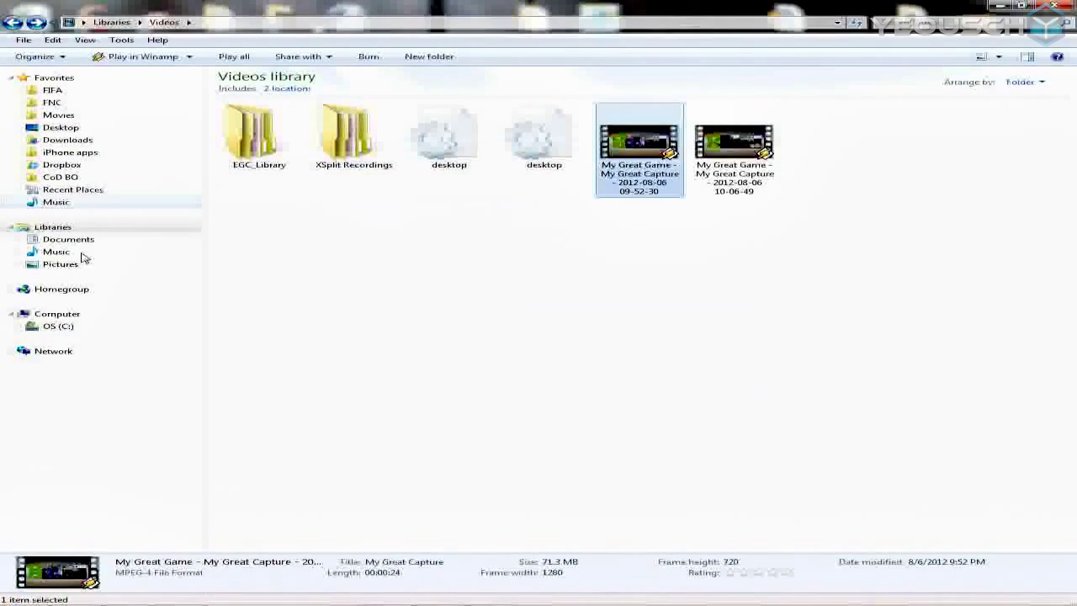
key(Right)
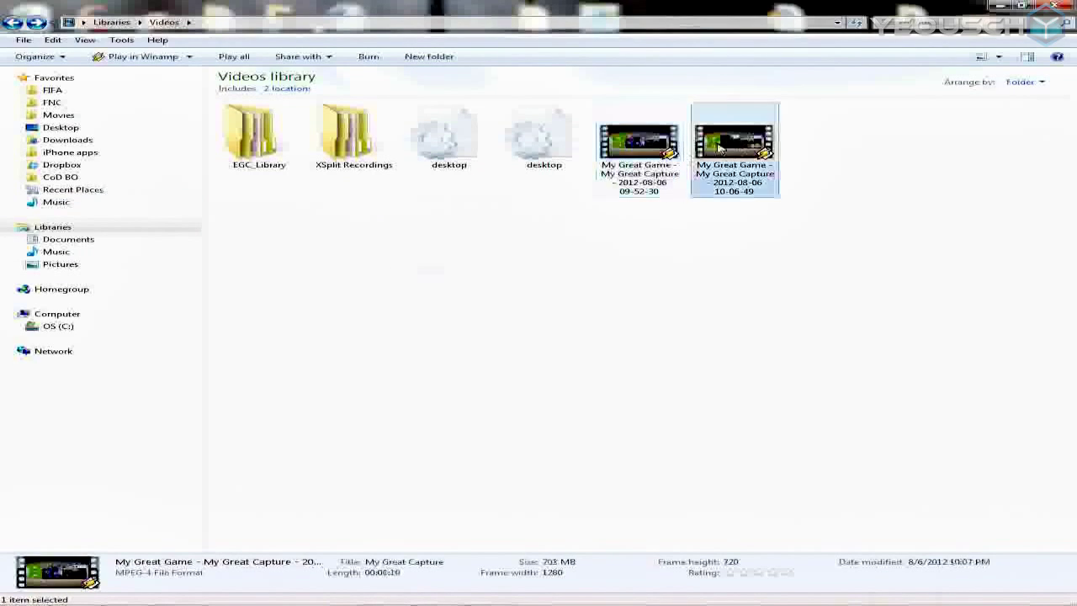
key(Left)
key(Right)
key(Left)
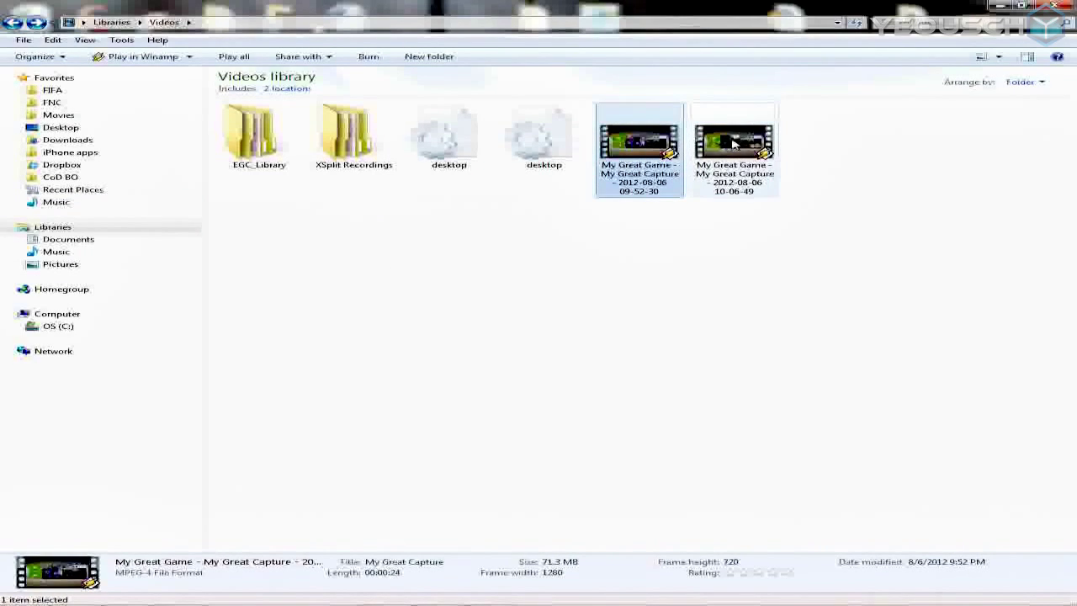
click(734, 145)
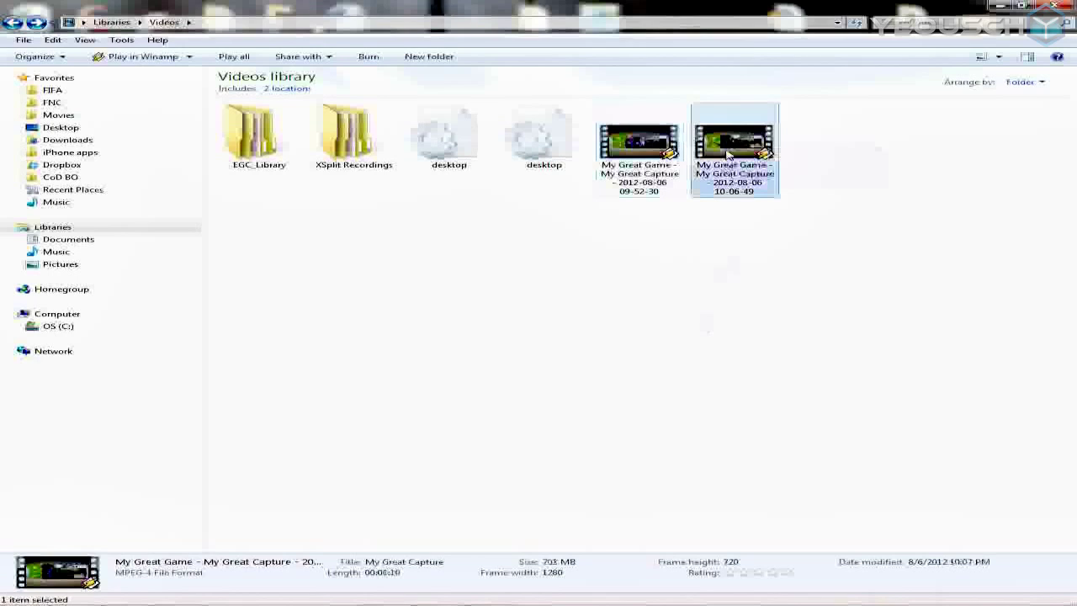
Close the Game Capture HD preferences and minimize the app to show the Videos library
mouse_move(641, 601)
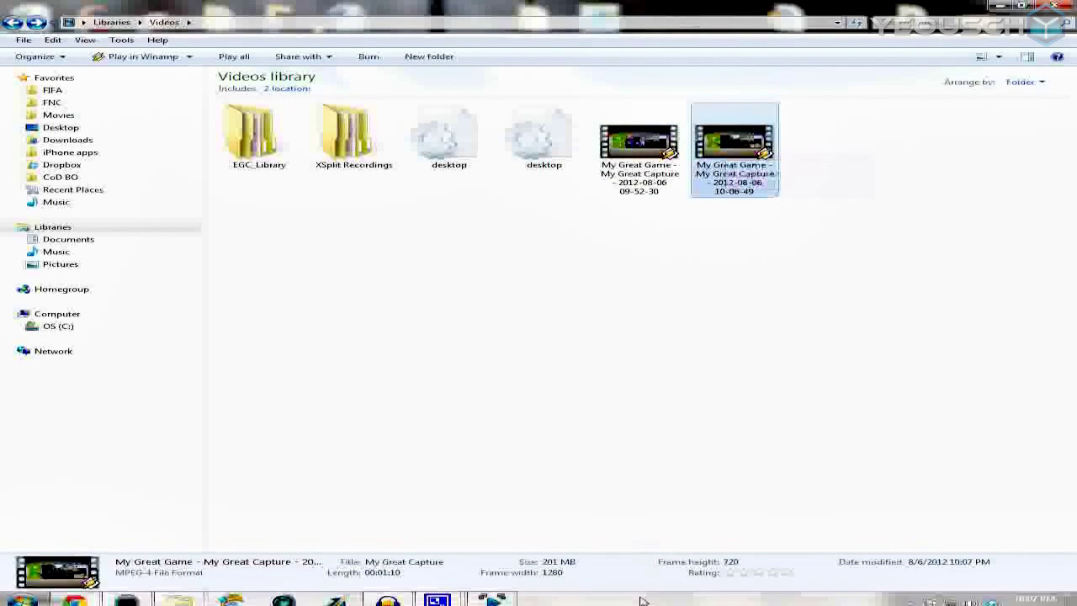
click(492, 596)
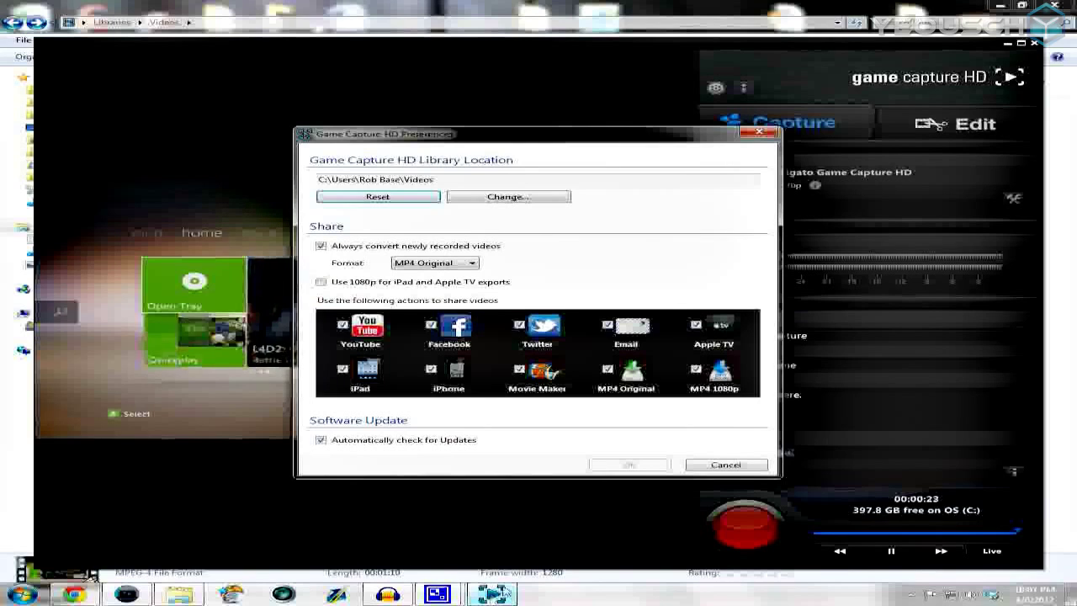
click(726, 464)
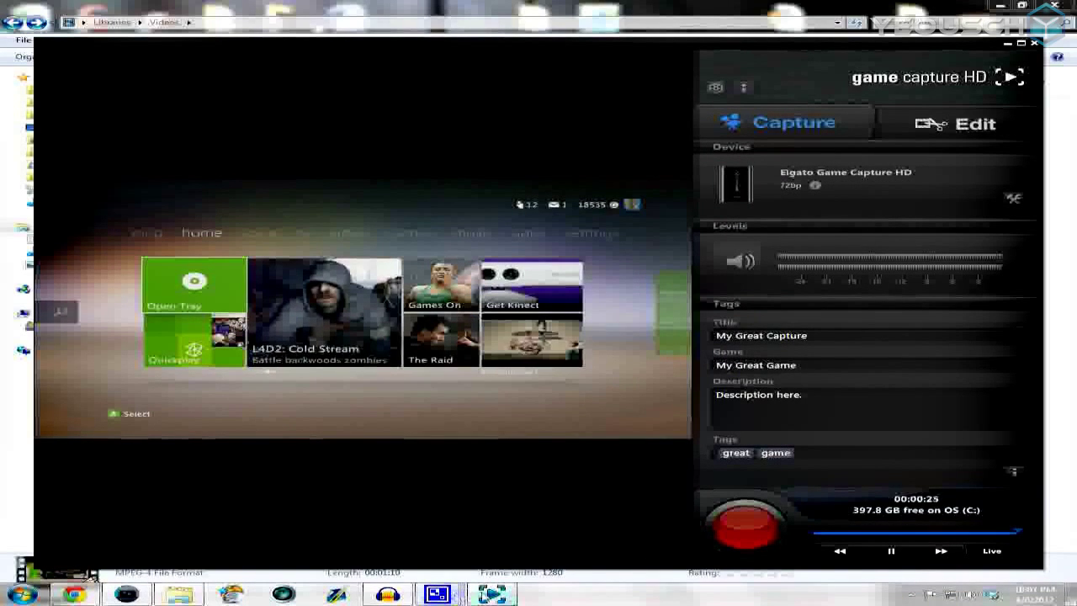
mouse_move(492, 595)
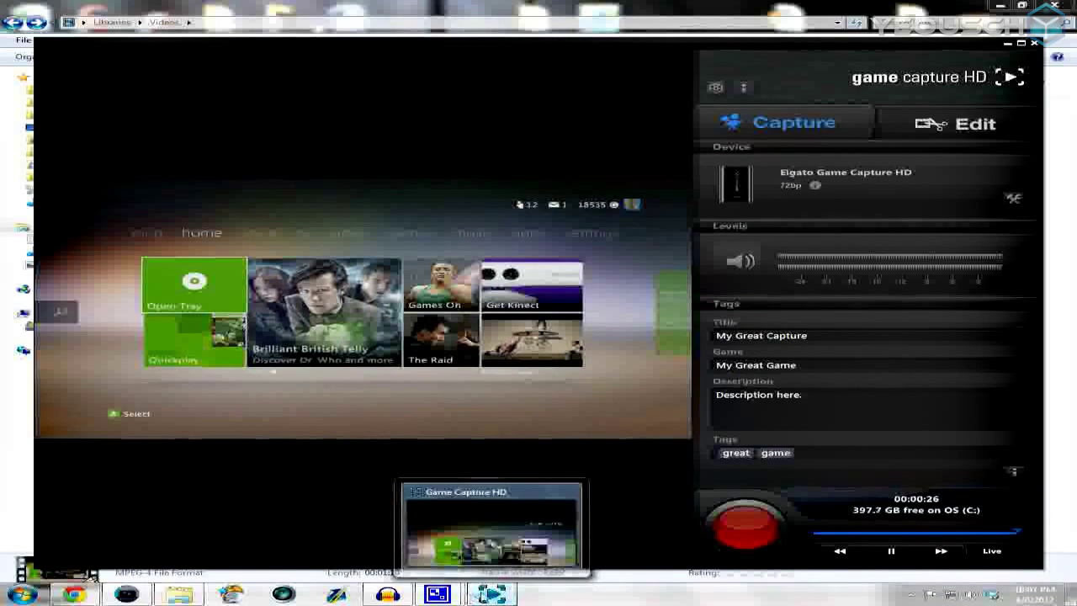
click(493, 595)
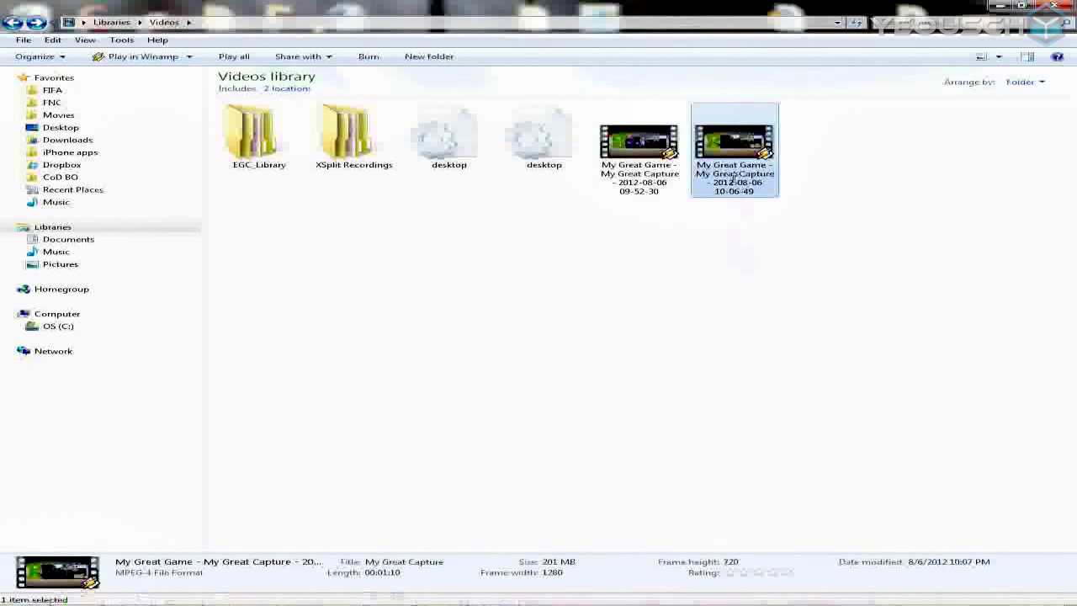
Inspect the first capture folder's Recording .ts file inside EGC_Library, then return to EGC_Library
double_click(253, 138)
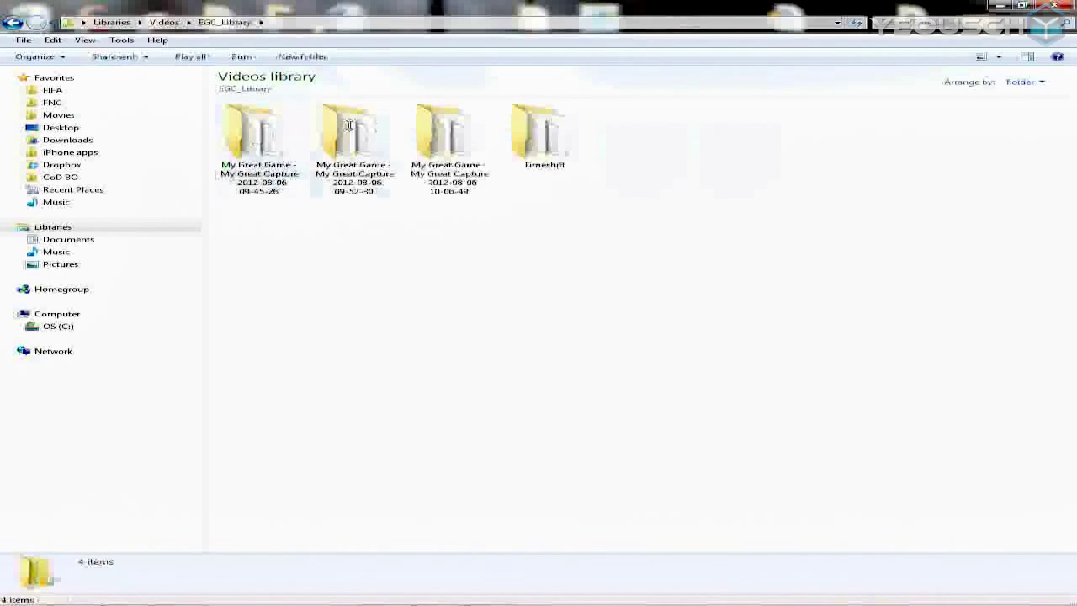
double_click(282, 141)
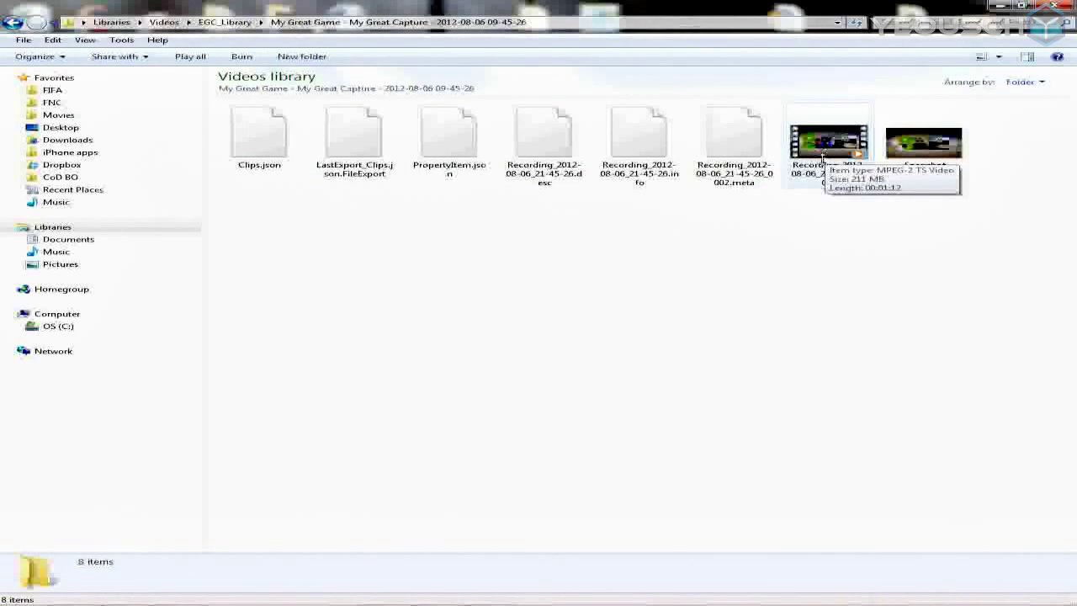
click(830, 150)
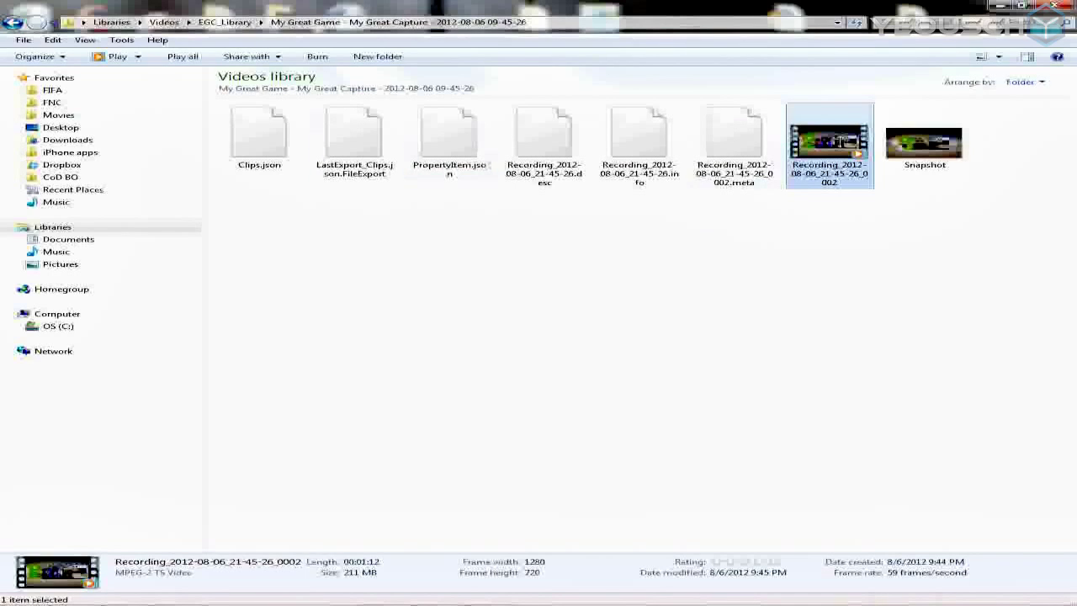
click(840, 193)
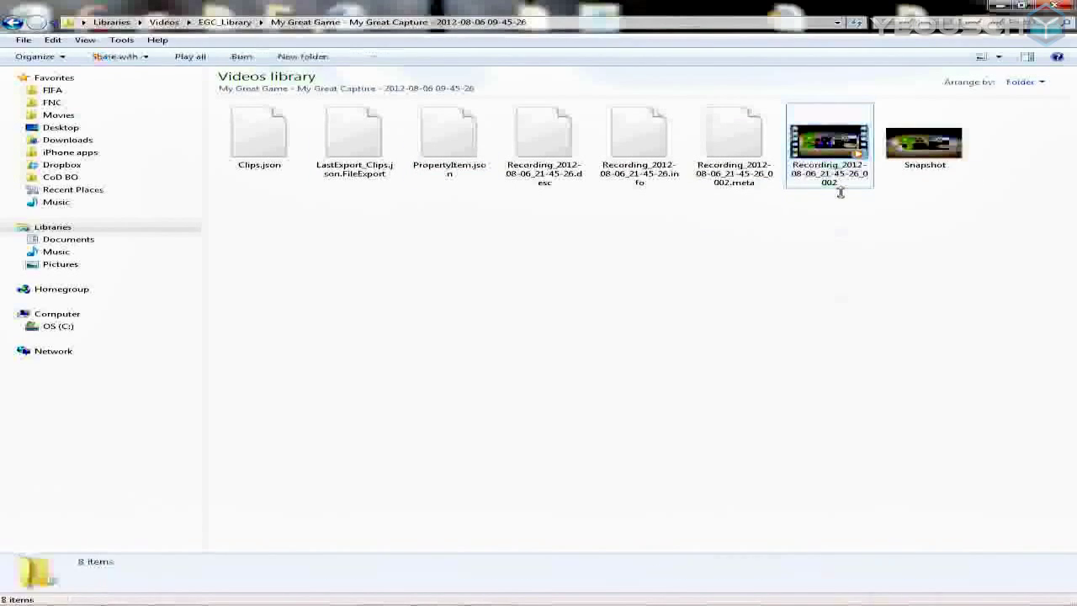
key(BackSpace)
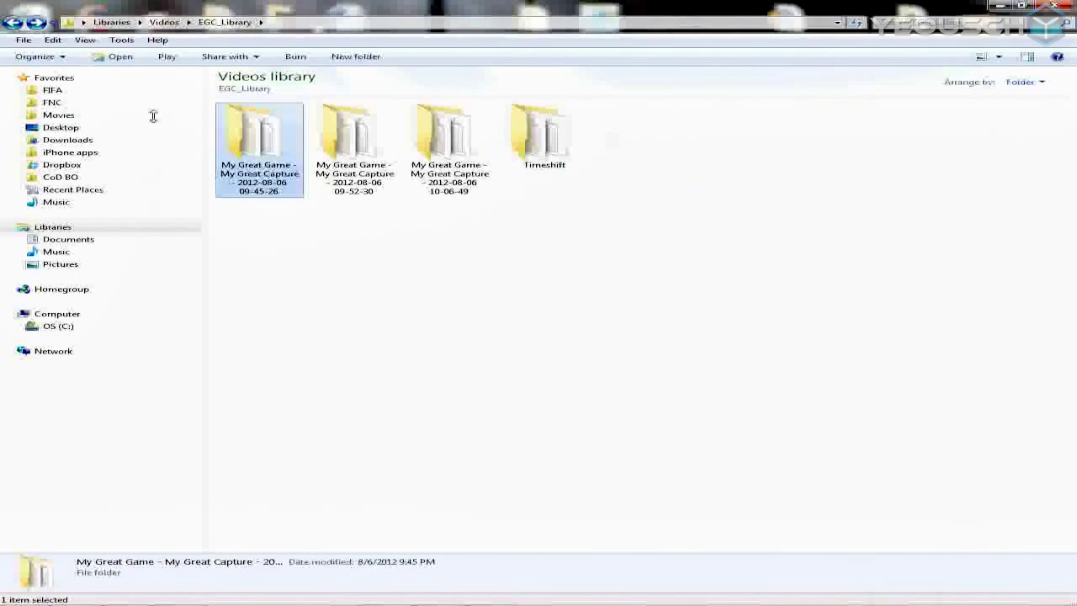
Play the newest 10-06-49 capture in Media Player Classic - Home Cinema
key(BackSpace)
key(End)
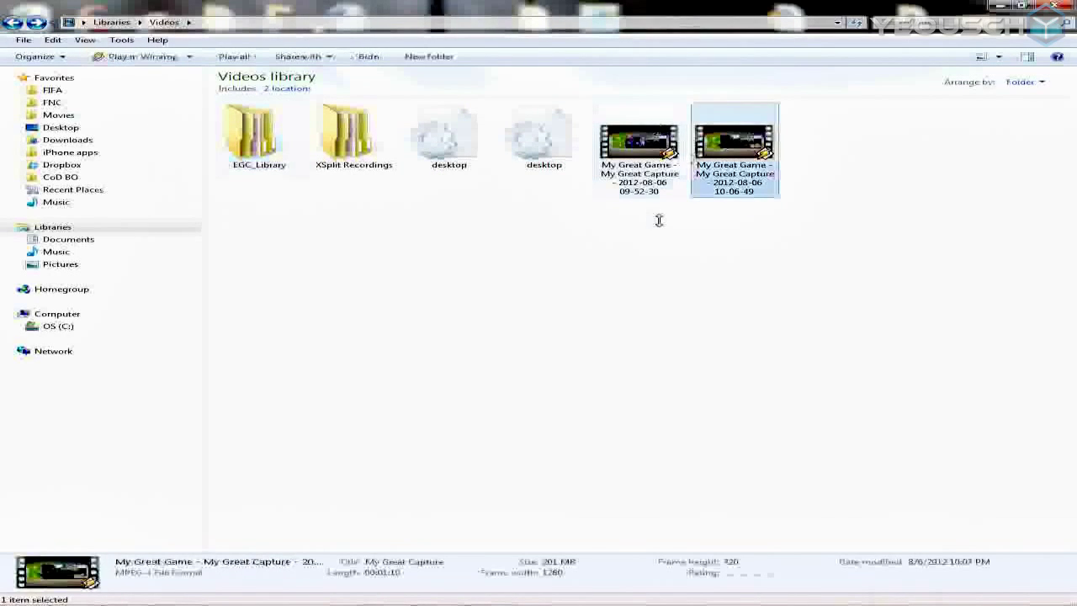
right_click(730, 174)
mouse_move(699, 223)
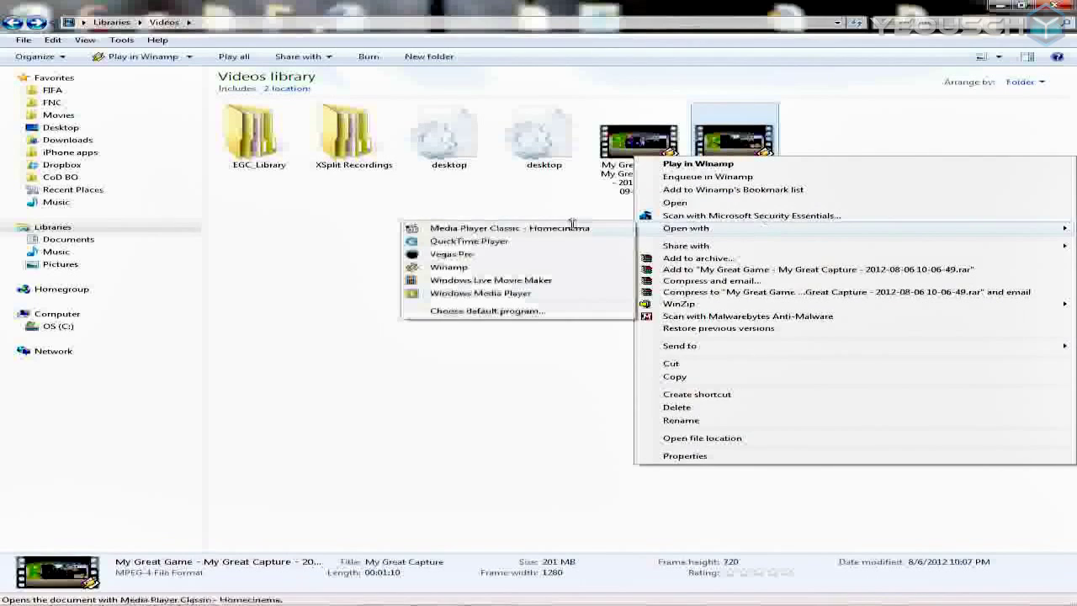
click(459, 221)
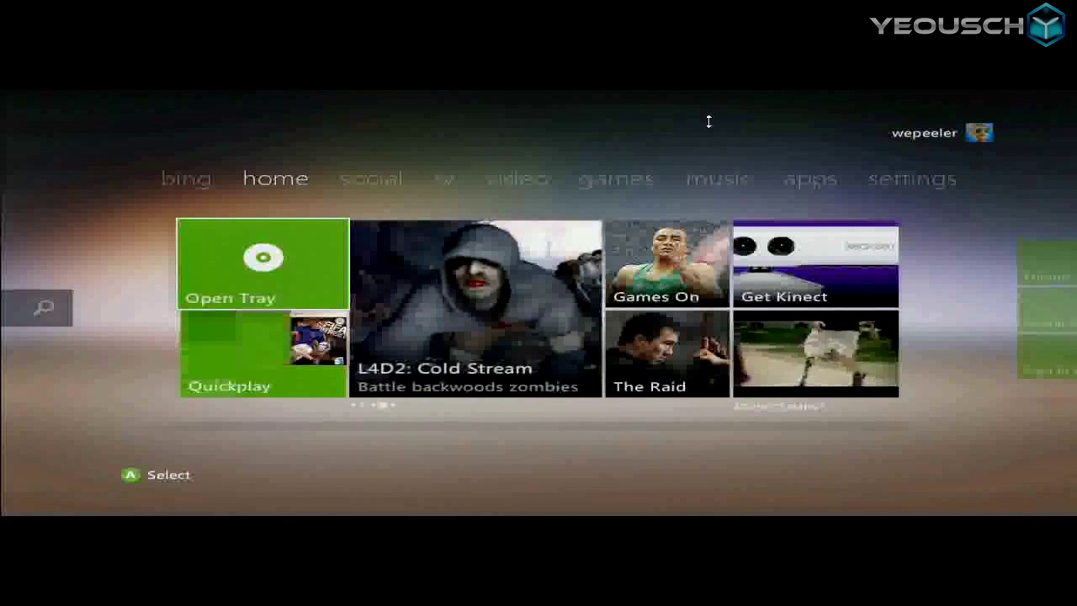
Pause the full-screen playback and close Media Player Classic
double_click(709, 122)
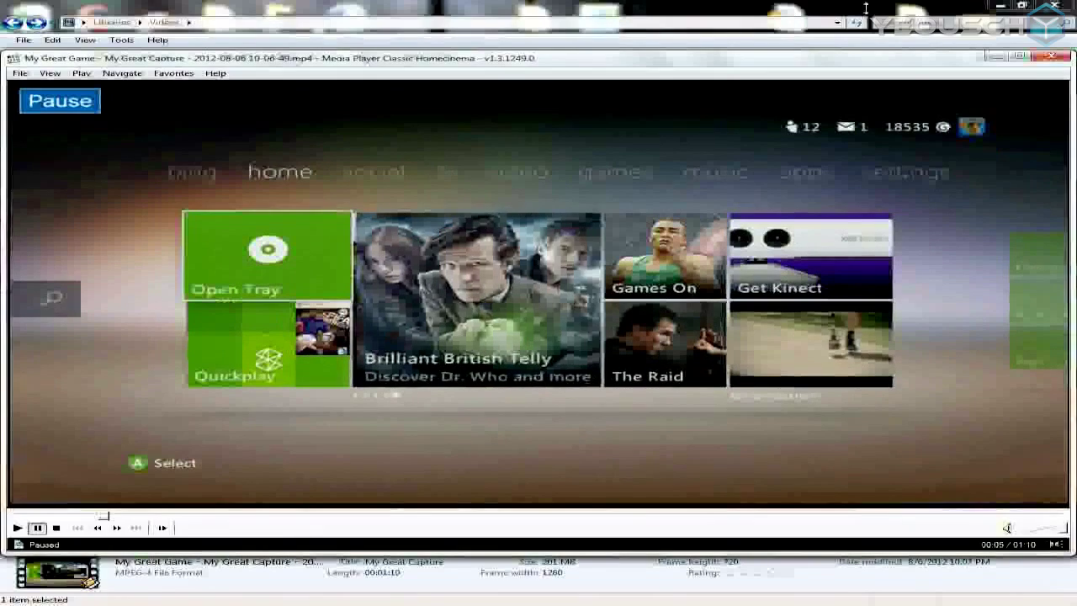
click(1054, 58)
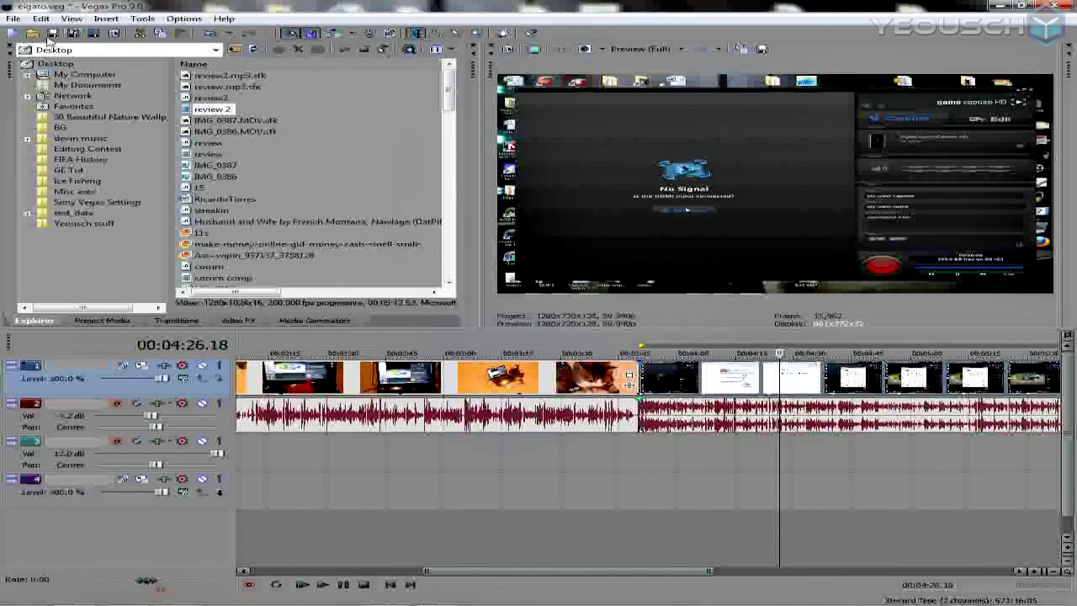
Look at the Render As dialog and cancel it
click(14, 18)
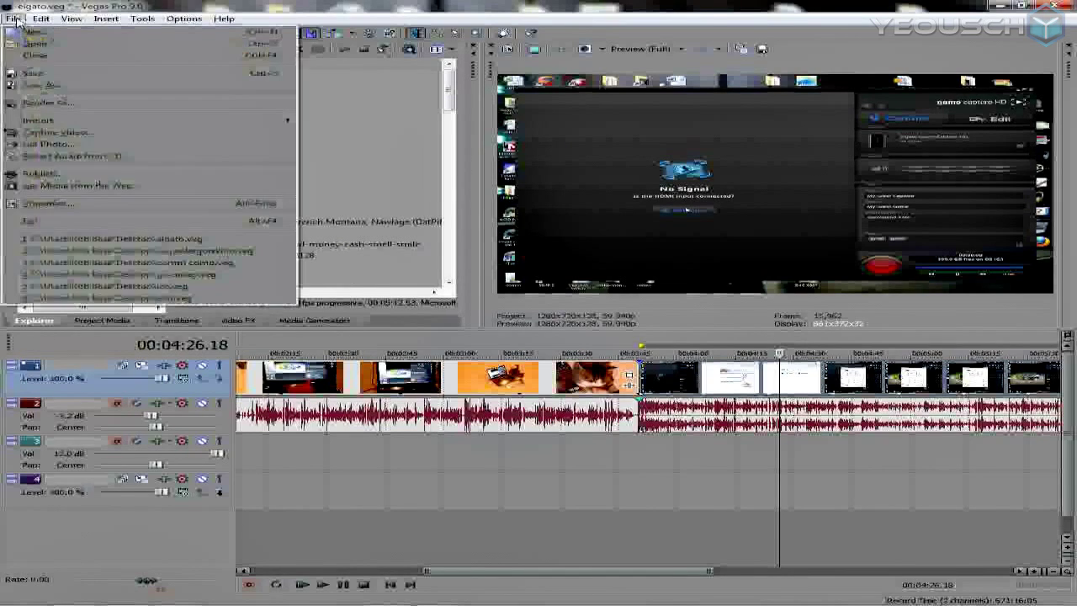
click(60, 103)
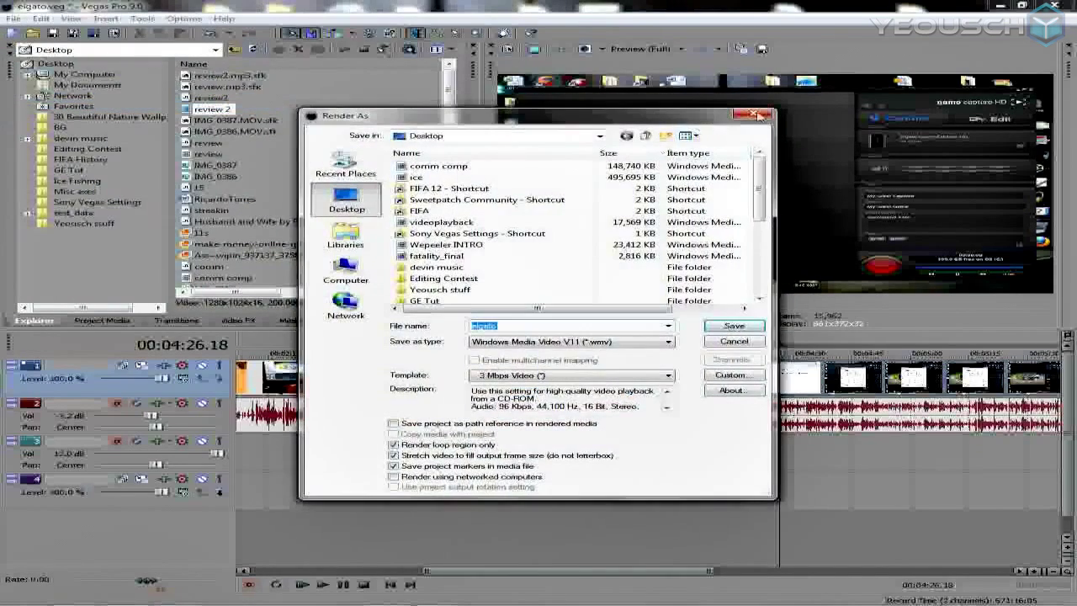
click(740, 342)
Turn on Disable resample in the timeline video event's properties
right_click(799, 384)
click(829, 383)
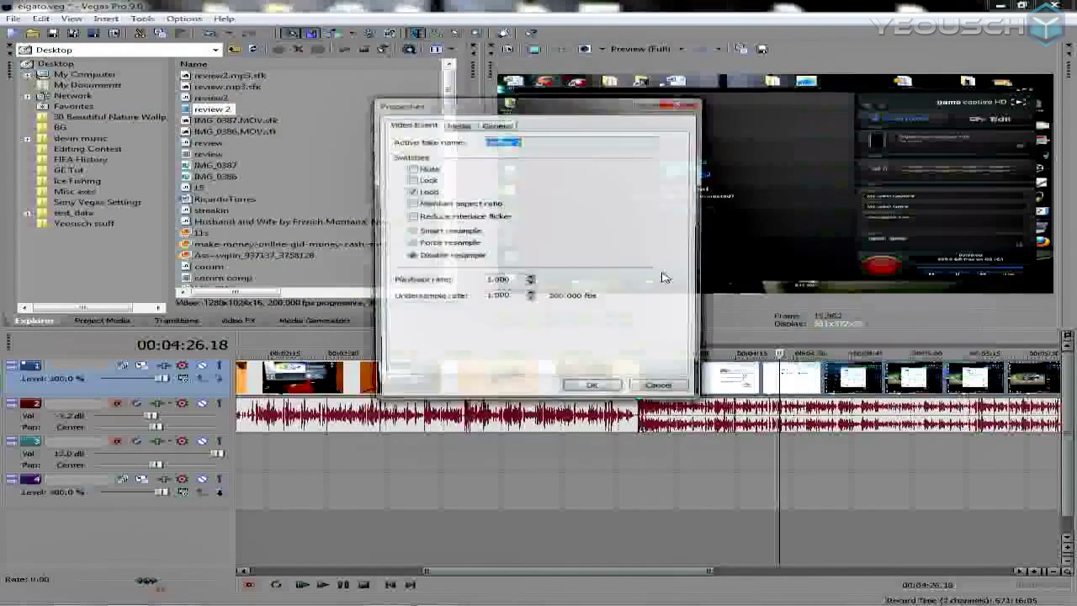
click(594, 389)
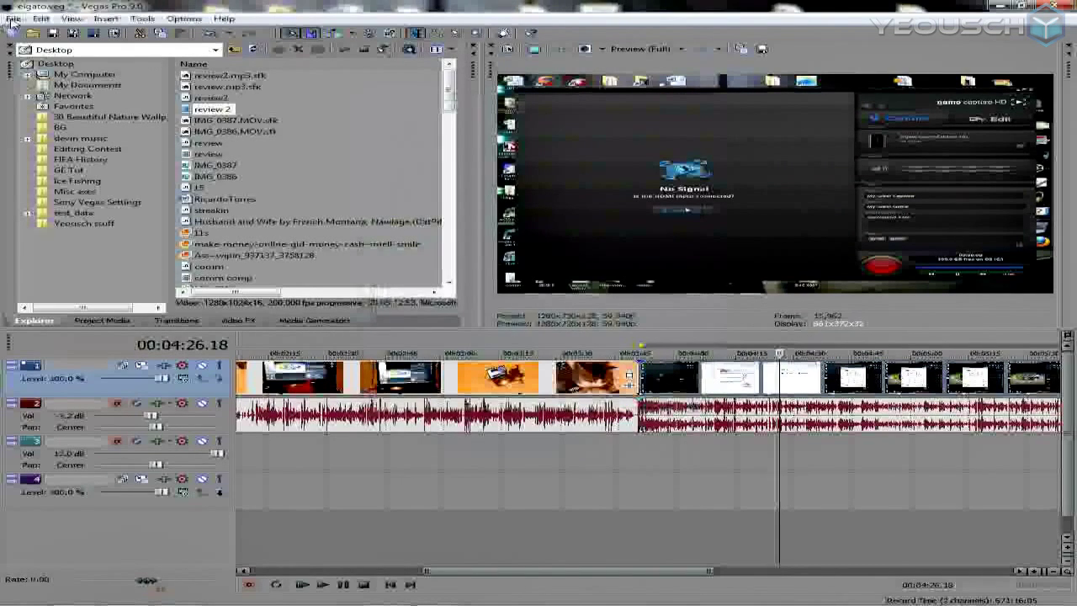
click(194, 325)
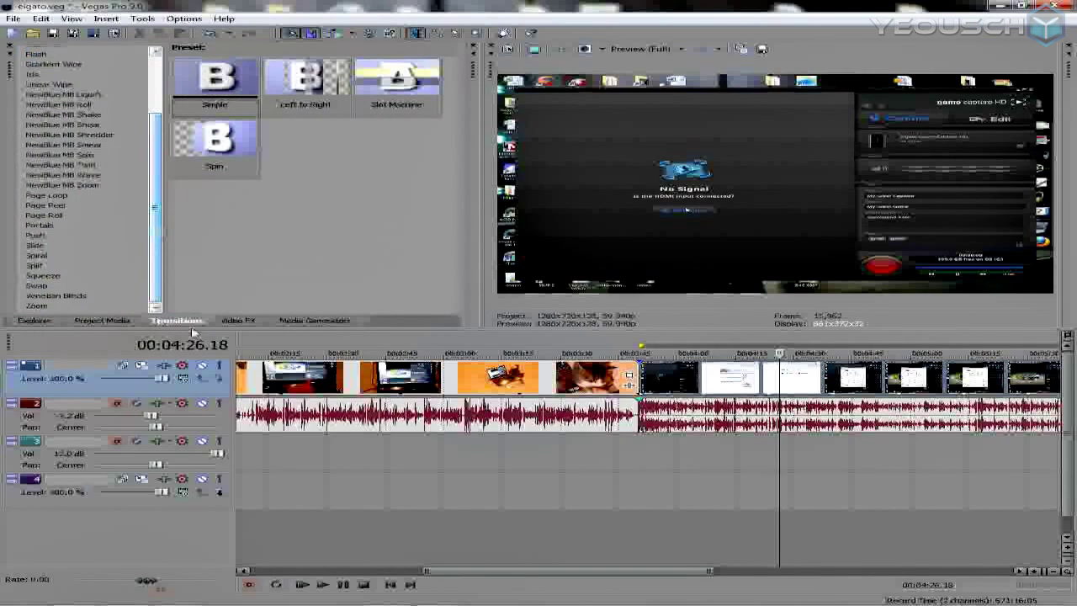
Add Unsharp Mask to Track 1 with Amount and Radius 0.150, Threshold 0.000
click(238, 320)
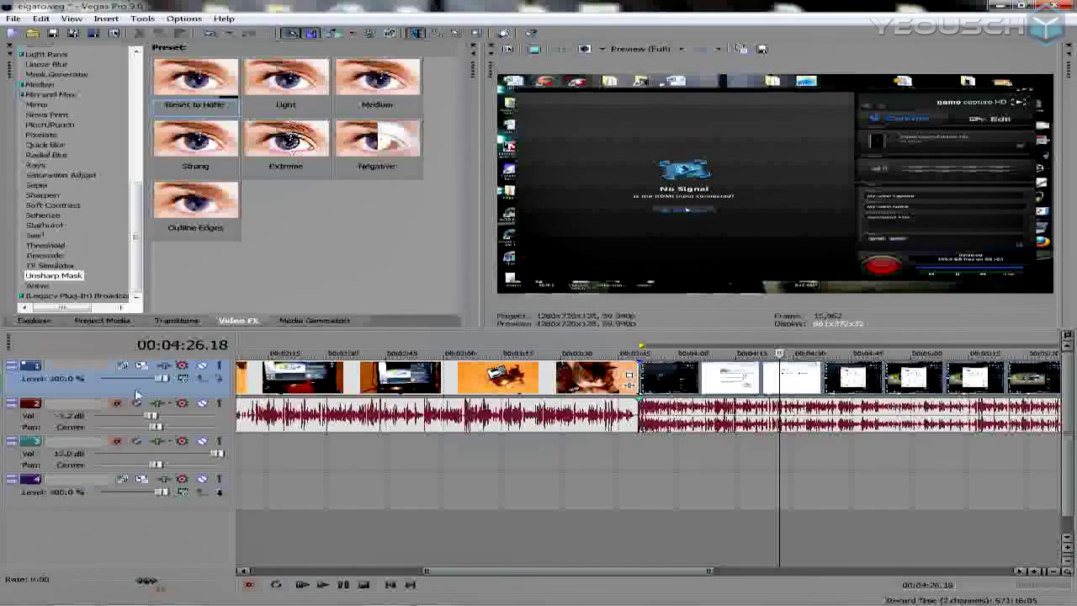
drag(194, 78, 227, 389)
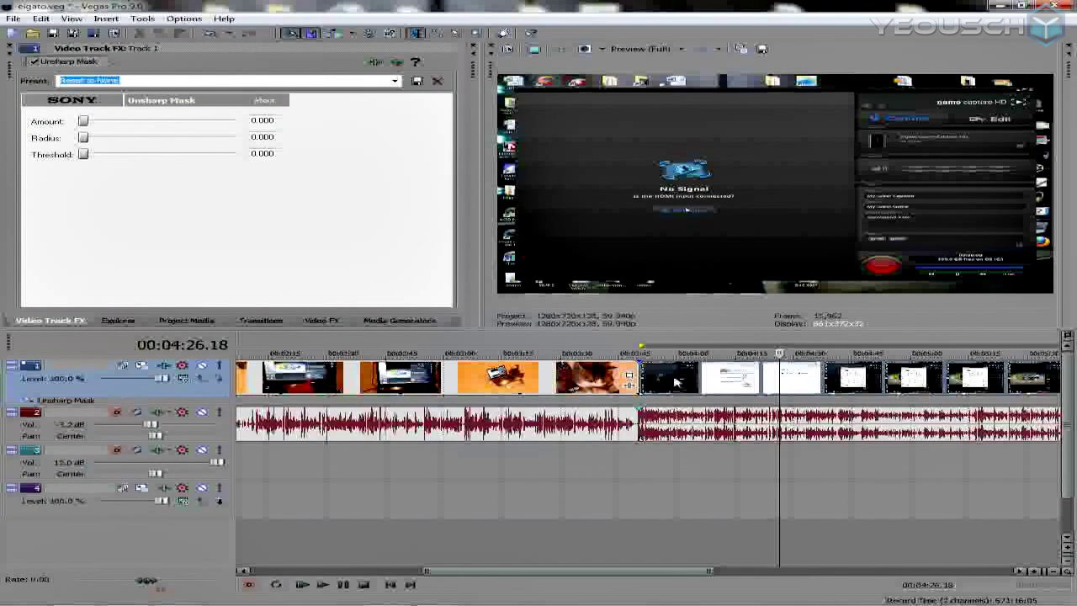
click(271, 139)
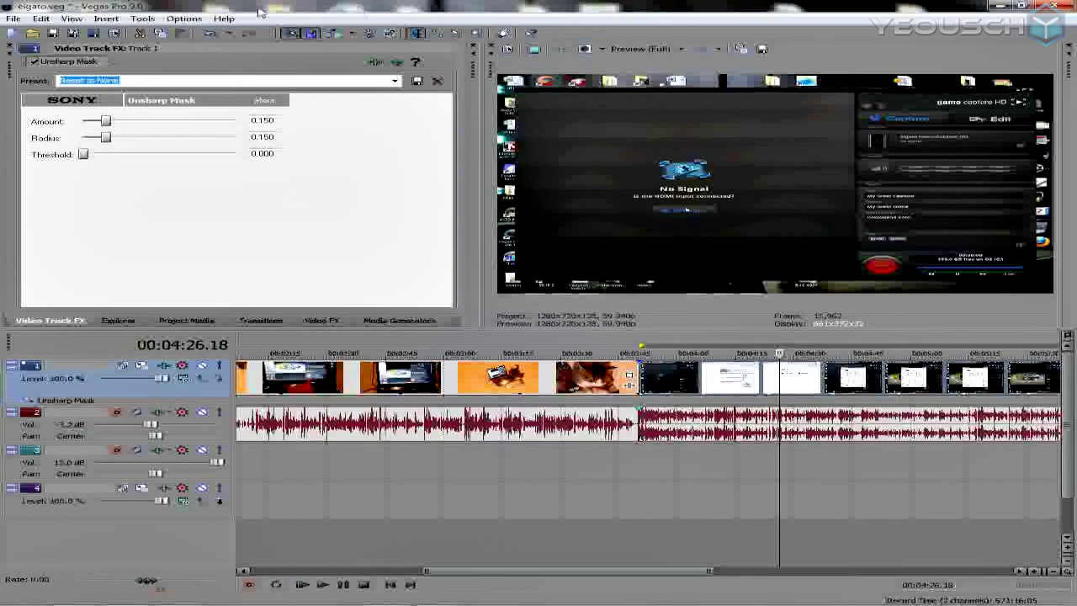
Render elgato.wmv as Windows Media Video V11 with the 6 Mbps HD 720-30p template, opening Custom
click(13, 19)
click(50, 110)
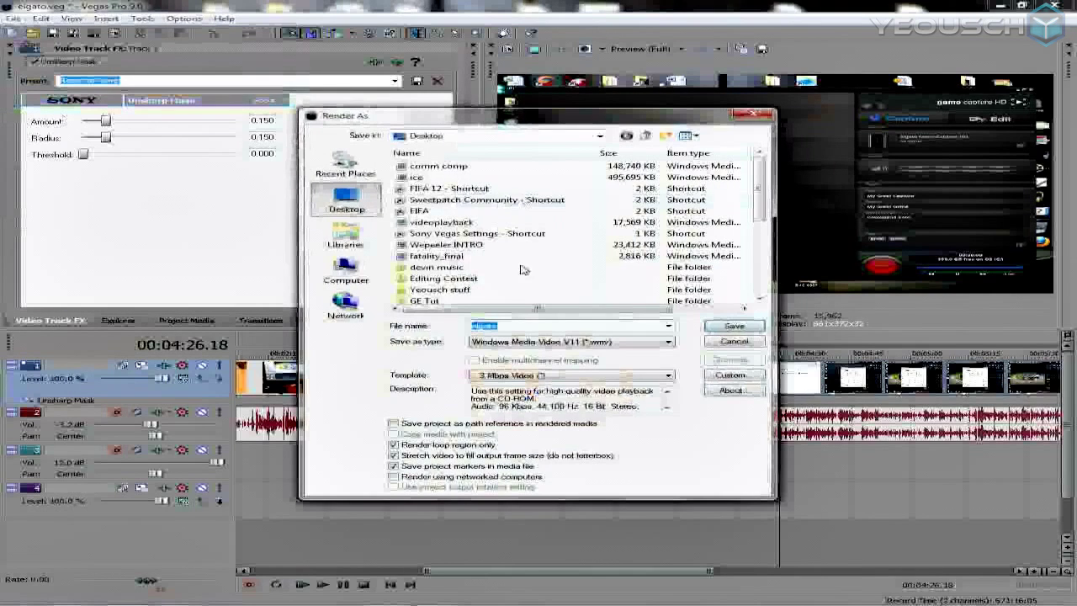
click(599, 343)
click(572, 507)
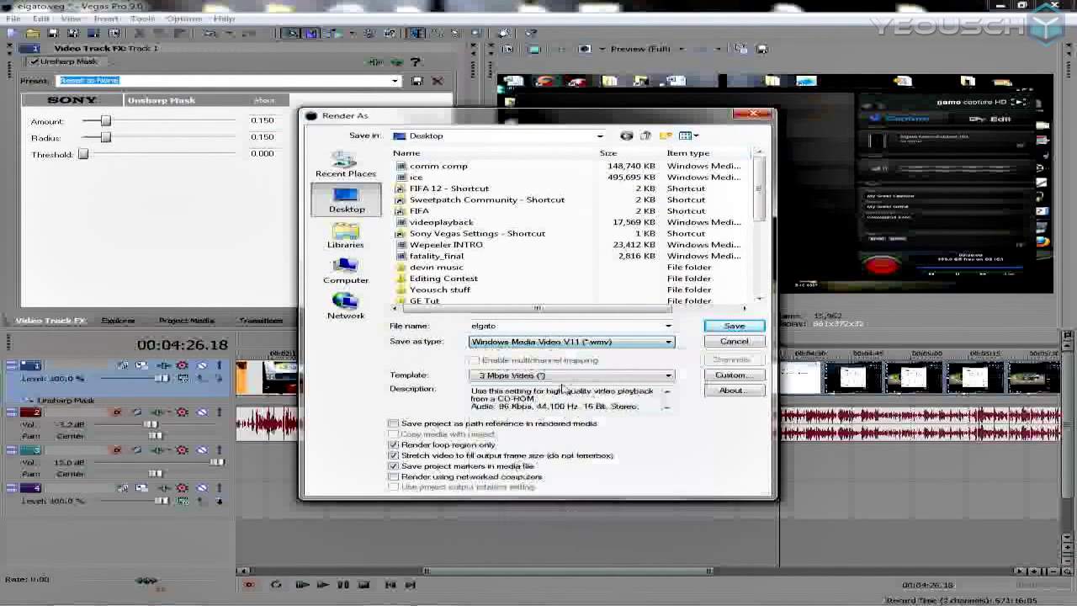
click(571, 376)
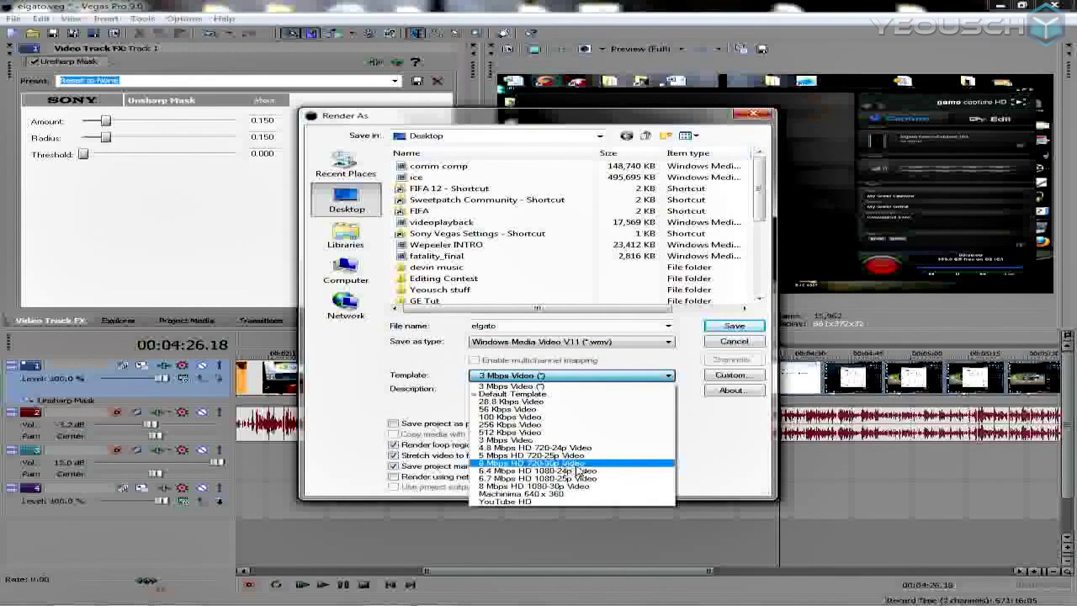
click(579, 466)
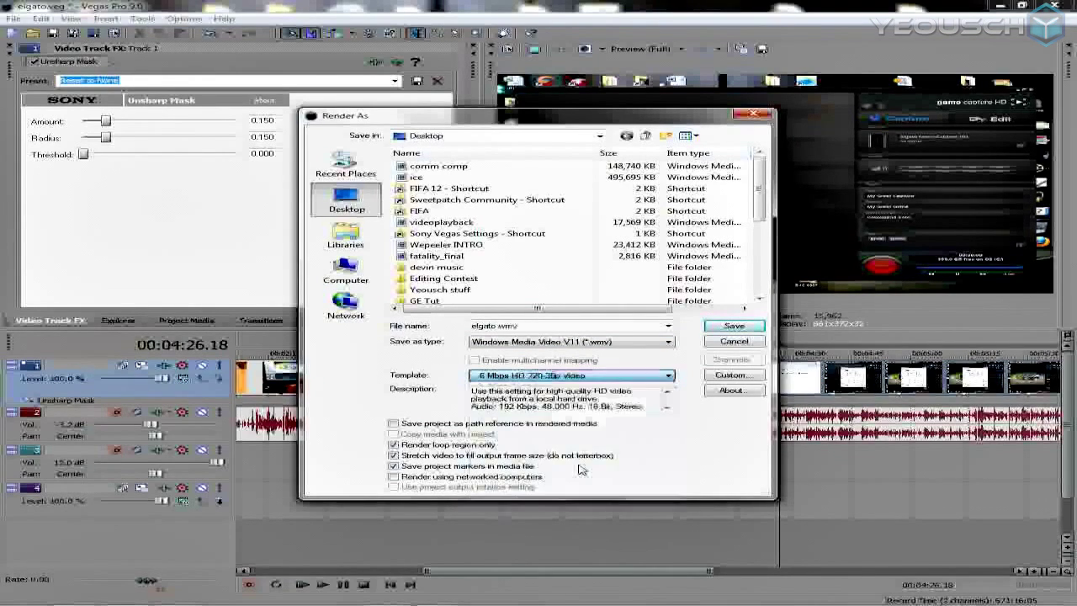
click(720, 377)
Set the WMV template's video frame rate to 59.94 (Double NTSC) and confirm the custom settings
click(436, 438)
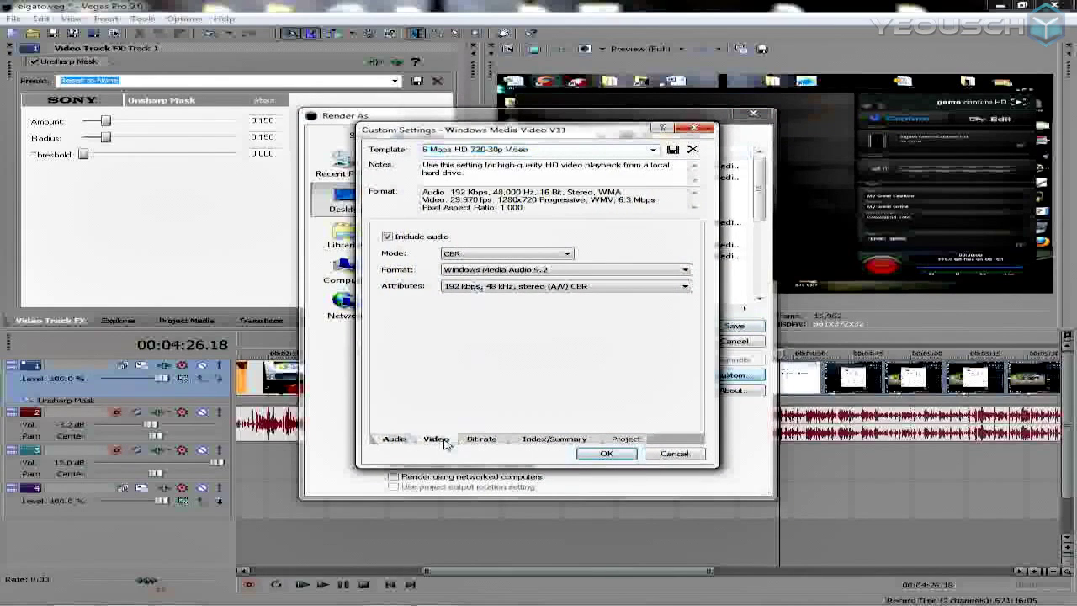
click(555, 318)
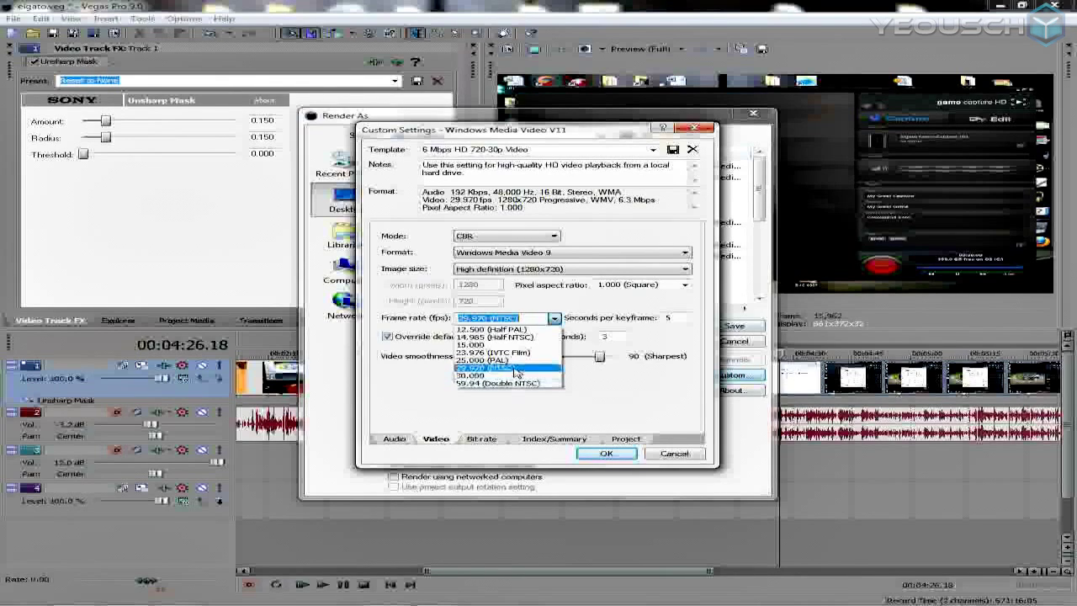
click(516, 384)
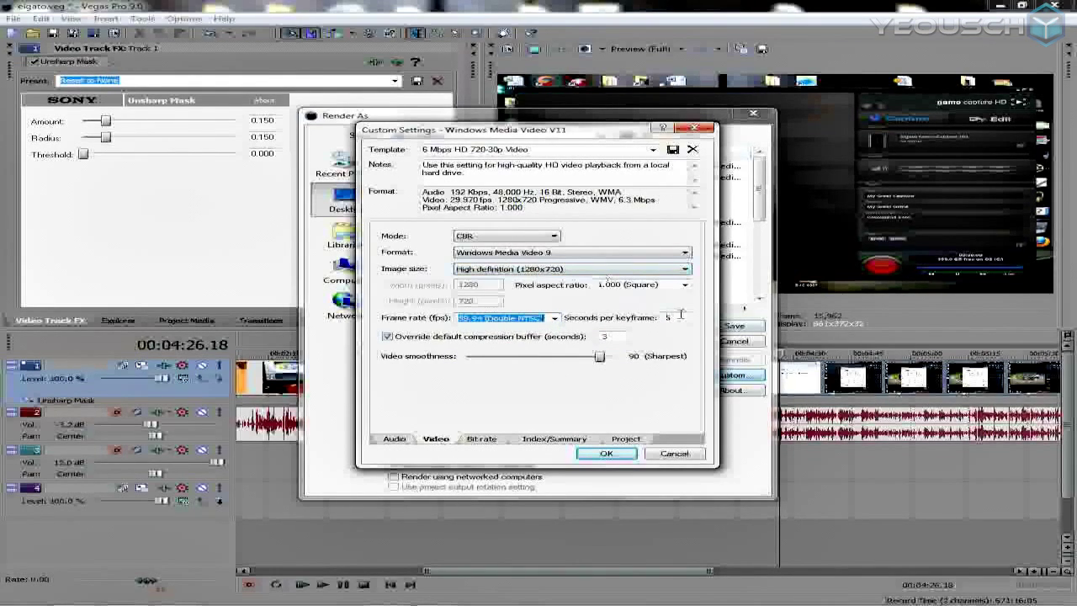
drag(683, 316, 650, 315)
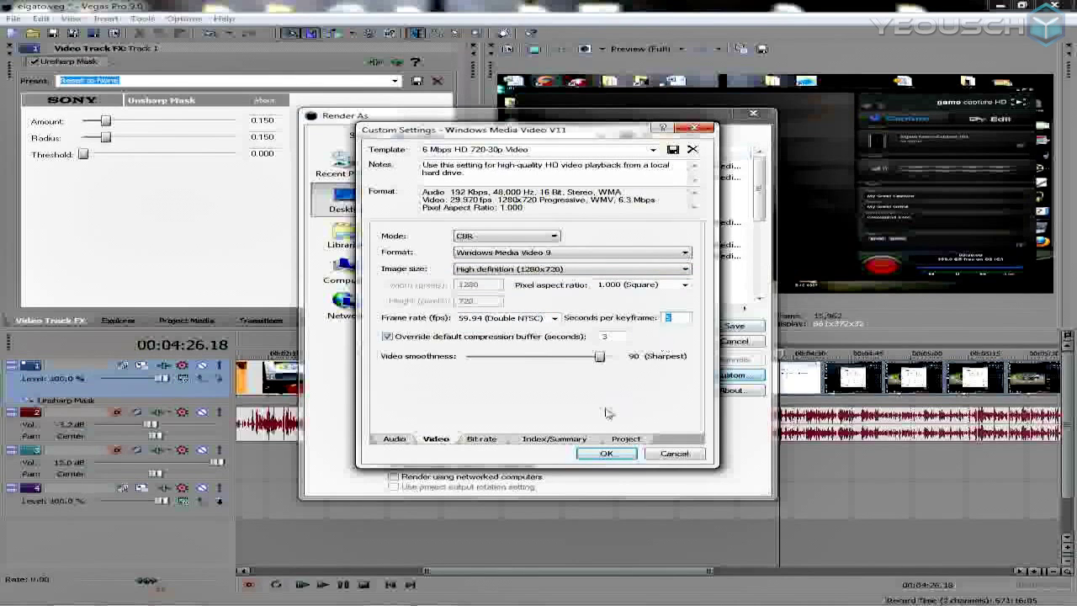
click(606, 453)
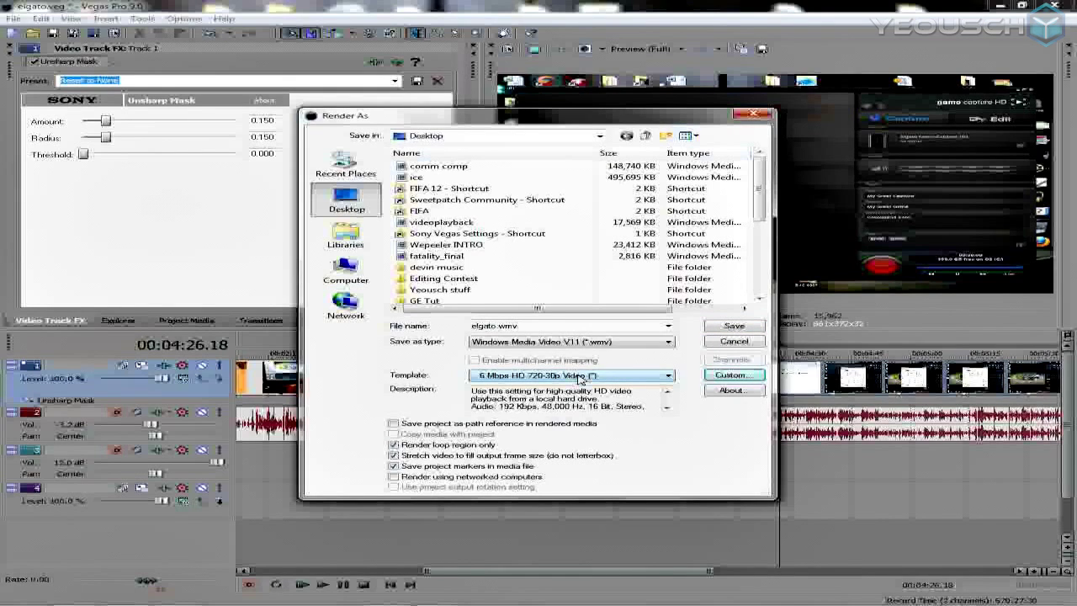
Recheck the 59.94 fps frame rate, then cancel Render As without rendering and zoom out the timeline
click(729, 374)
click(436, 438)
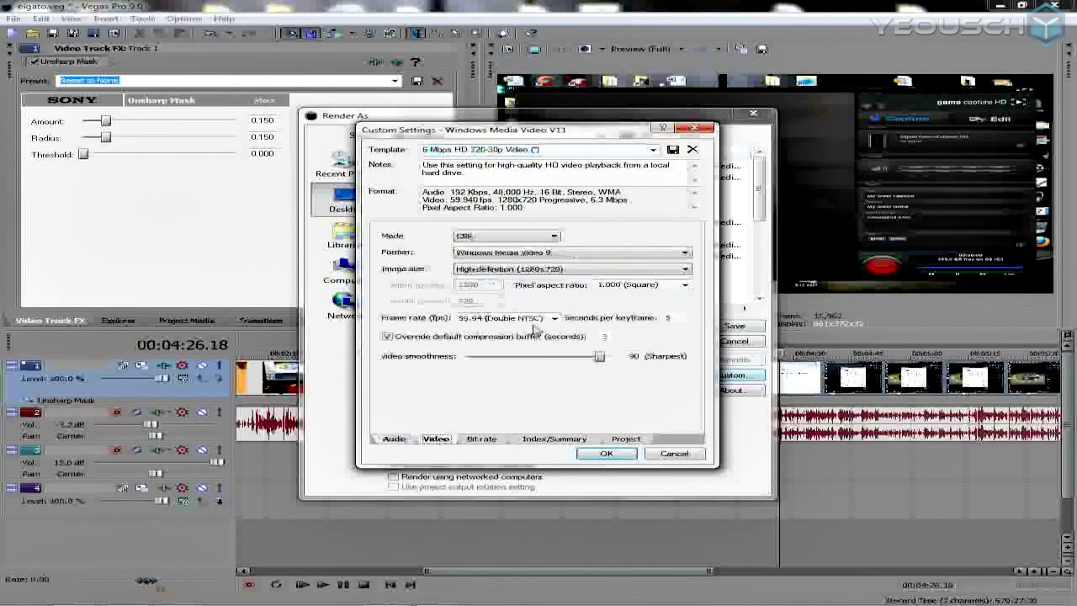
click(555, 318)
click(497, 371)
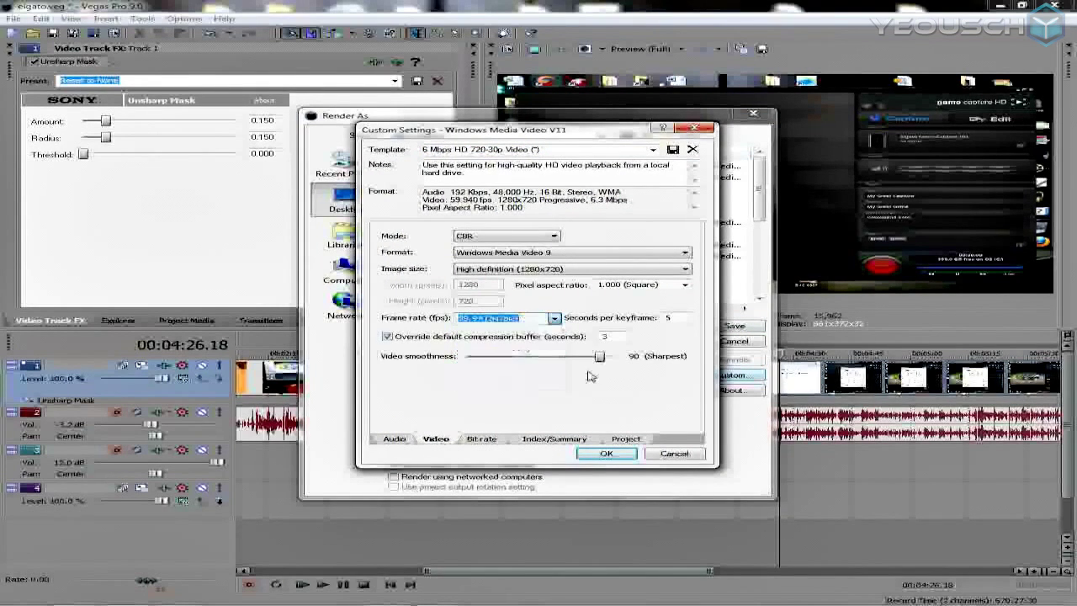
click(606, 452)
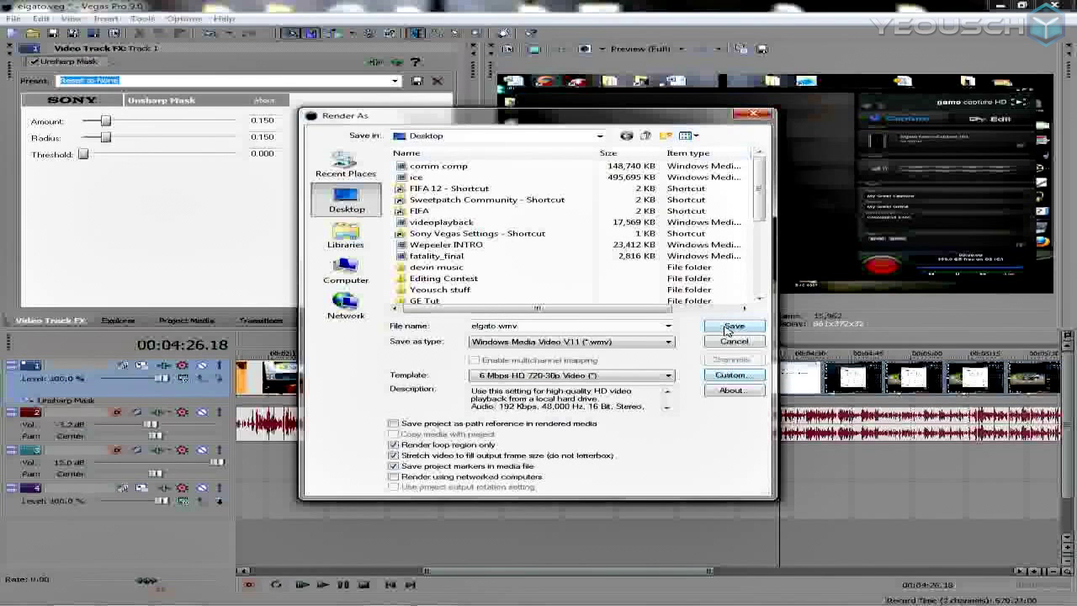
click(730, 341)
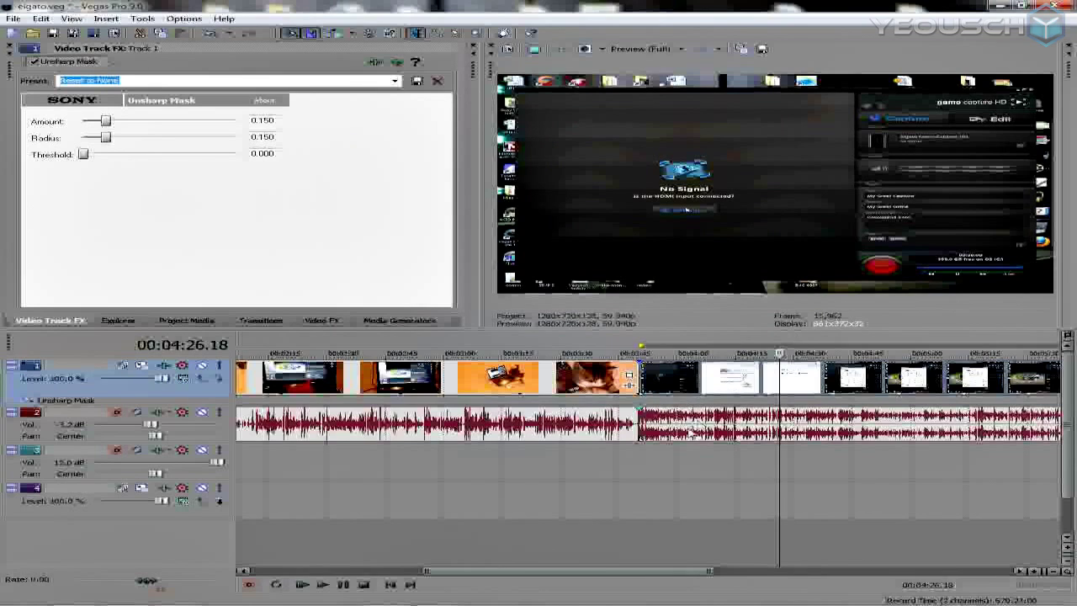
scroll(688, 431, down, 3)
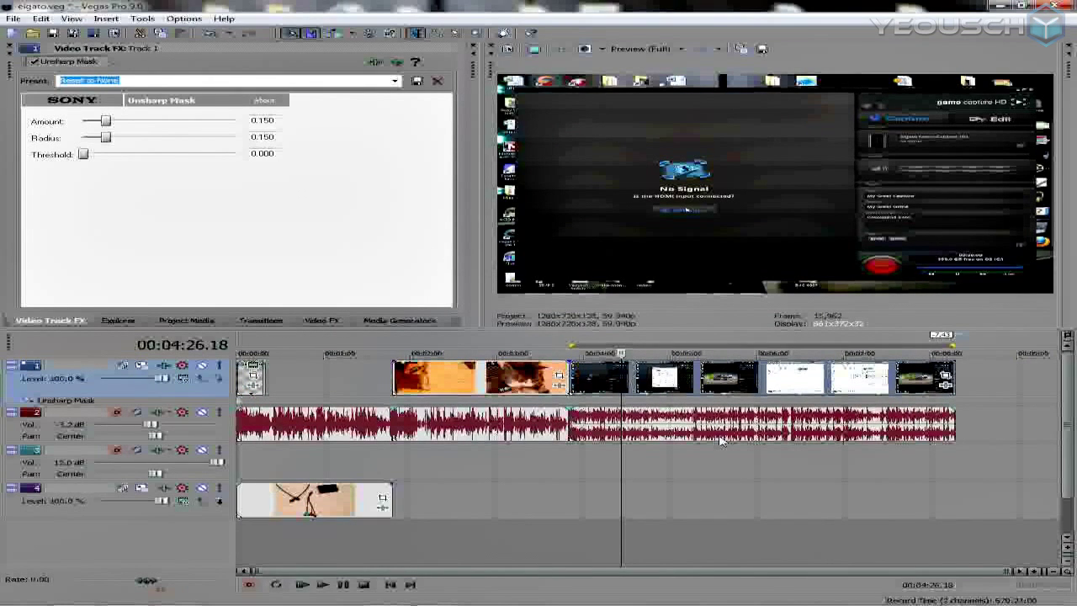